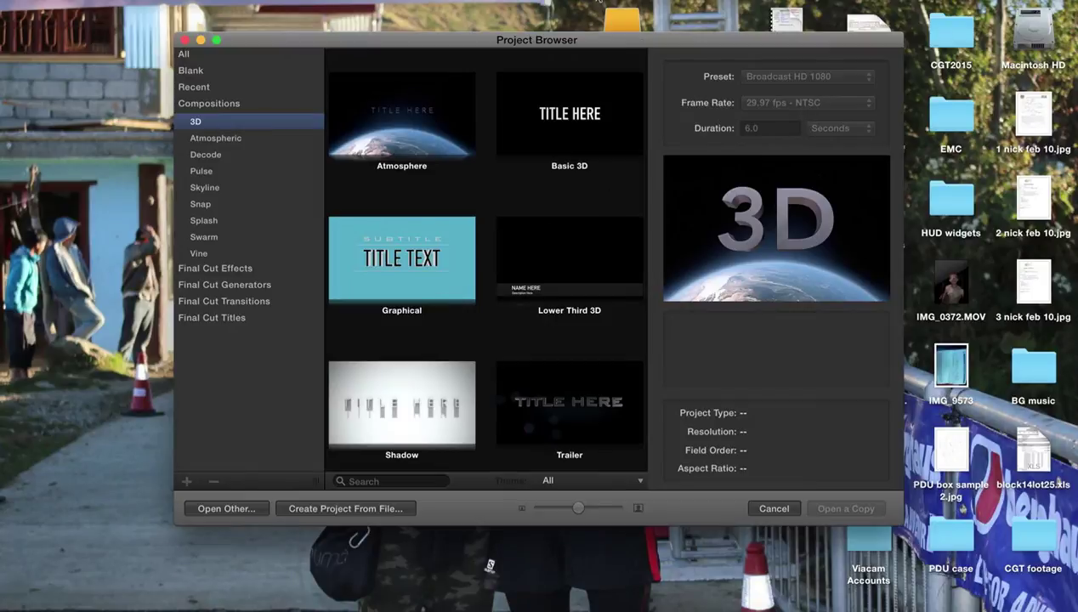
Check Motion's version information from the application menu, then close it.
drag(582, 42, 584, 48)
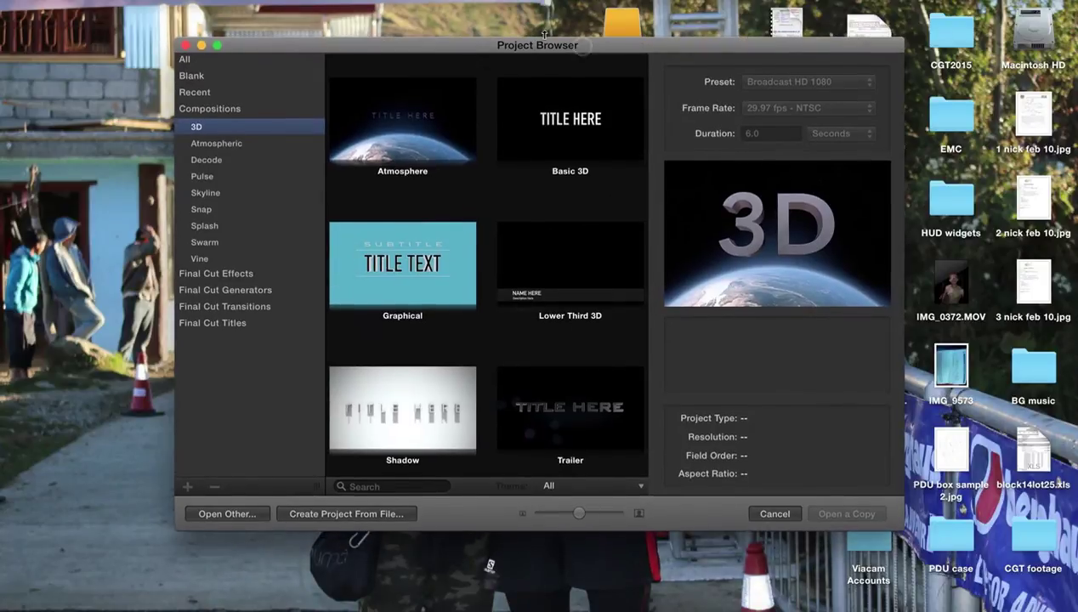
click(51, 0)
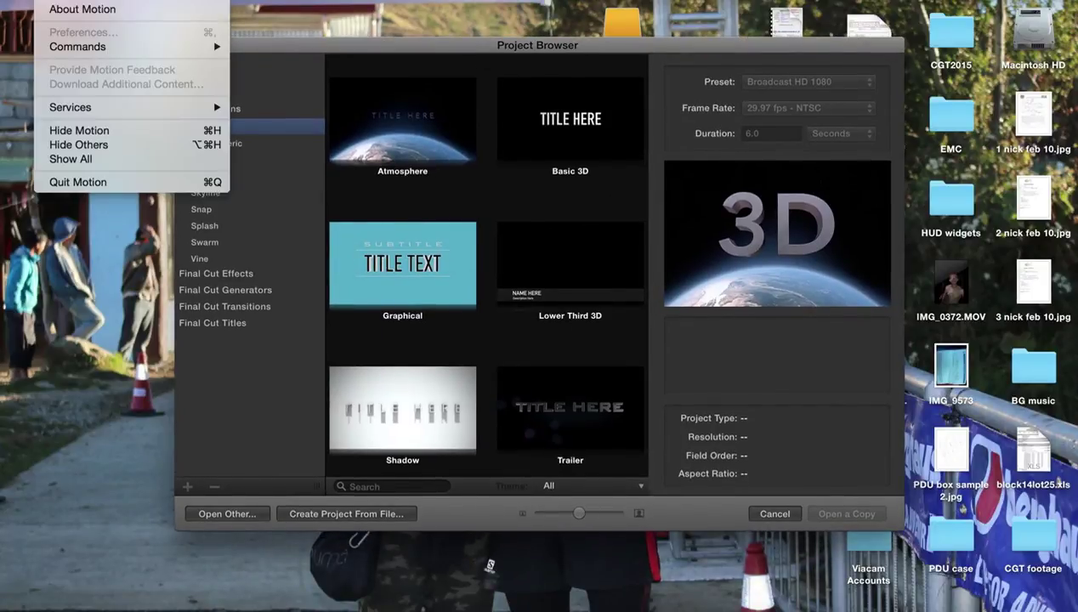
click(53, 9)
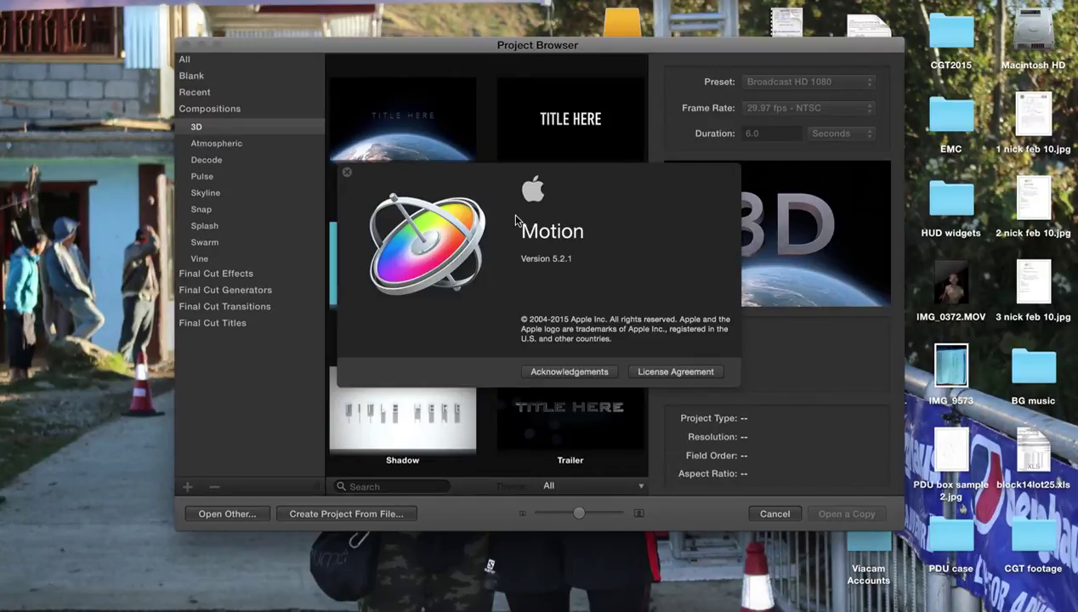
click(347, 176)
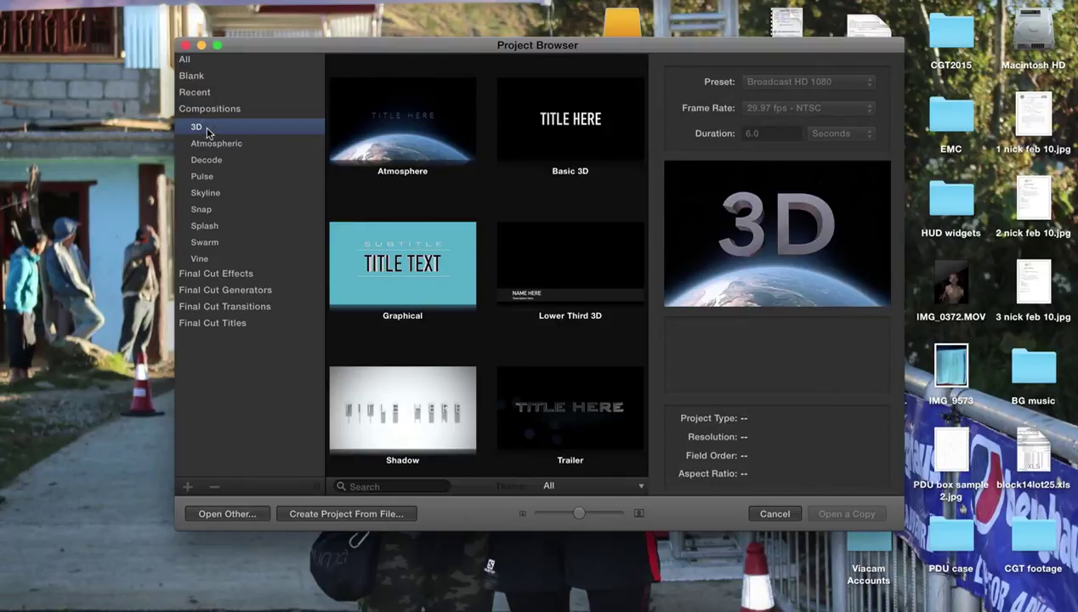
Preview the Atmosphere, Basic, Lower Third 3D and Shadow templates.
click(432, 158)
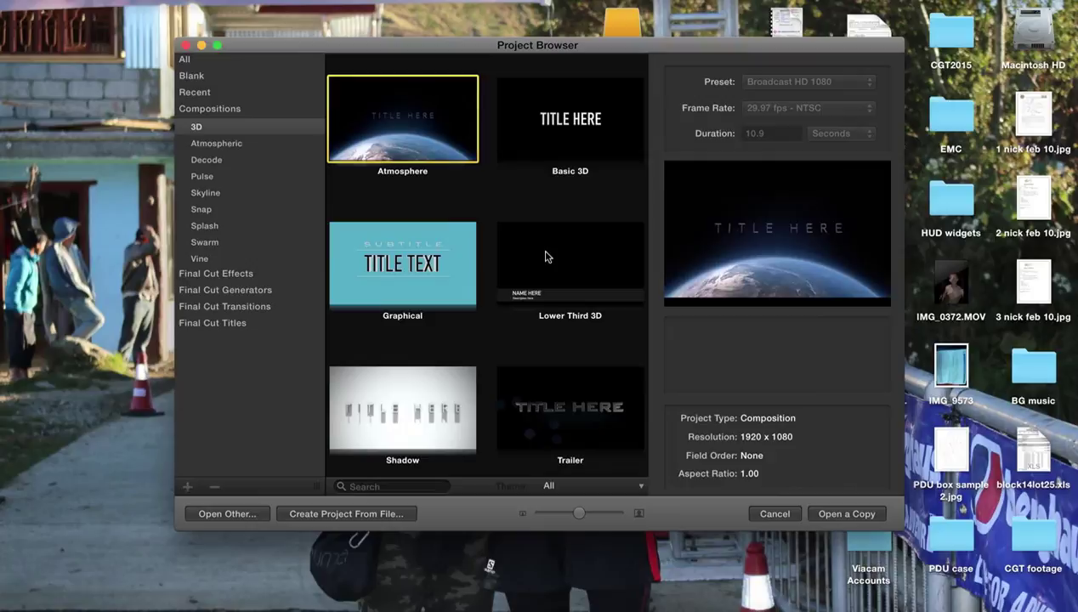
click(574, 150)
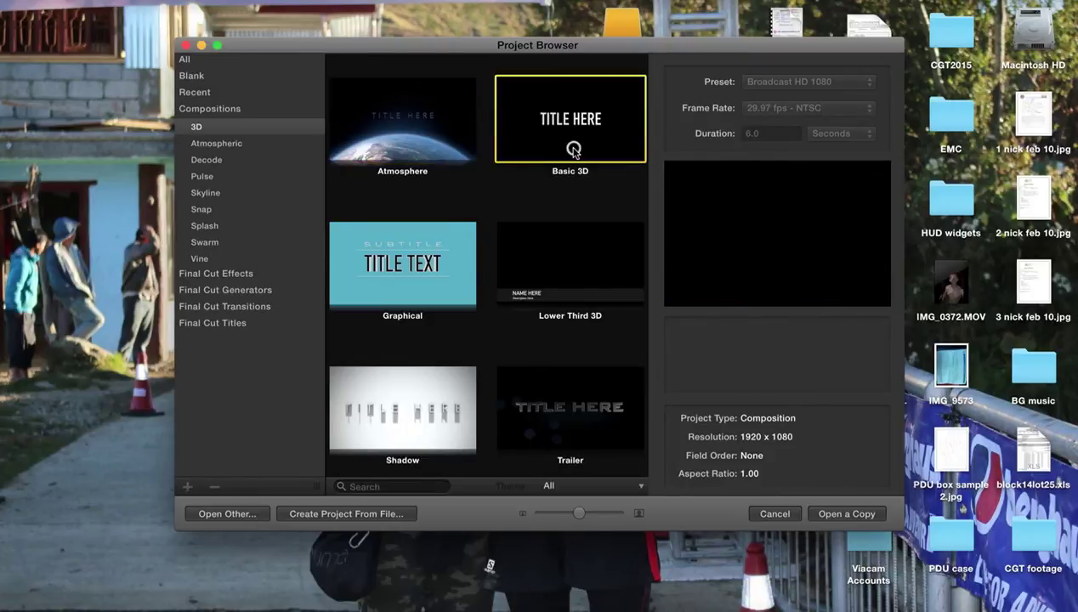
click(612, 267)
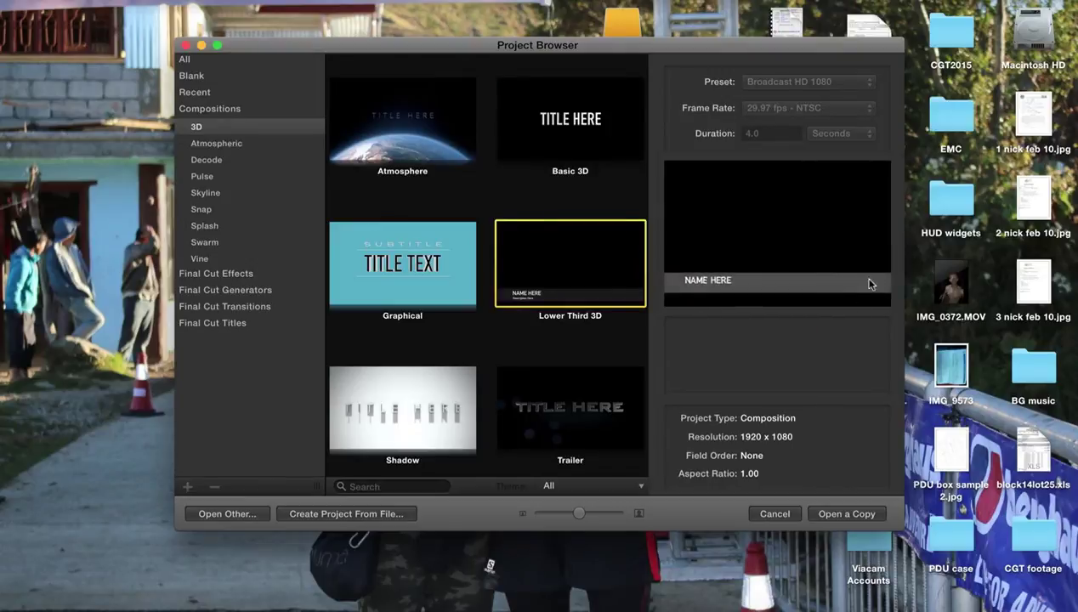
click(428, 417)
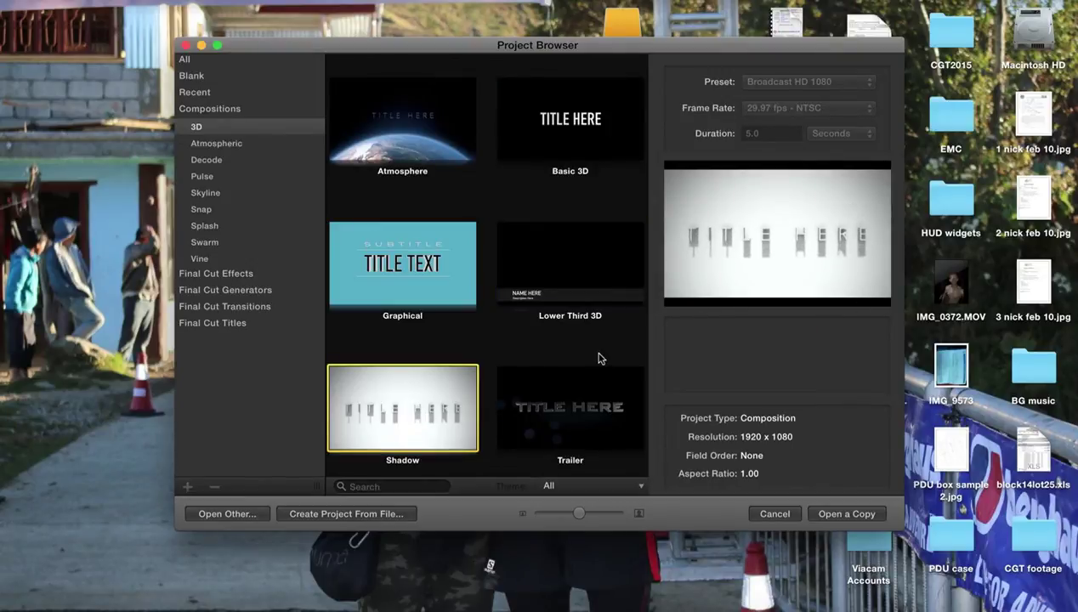
Start a new blank Motion Project (Broadcast HD 1080, 29.97 fps, 5 seconds).
click(185, 76)
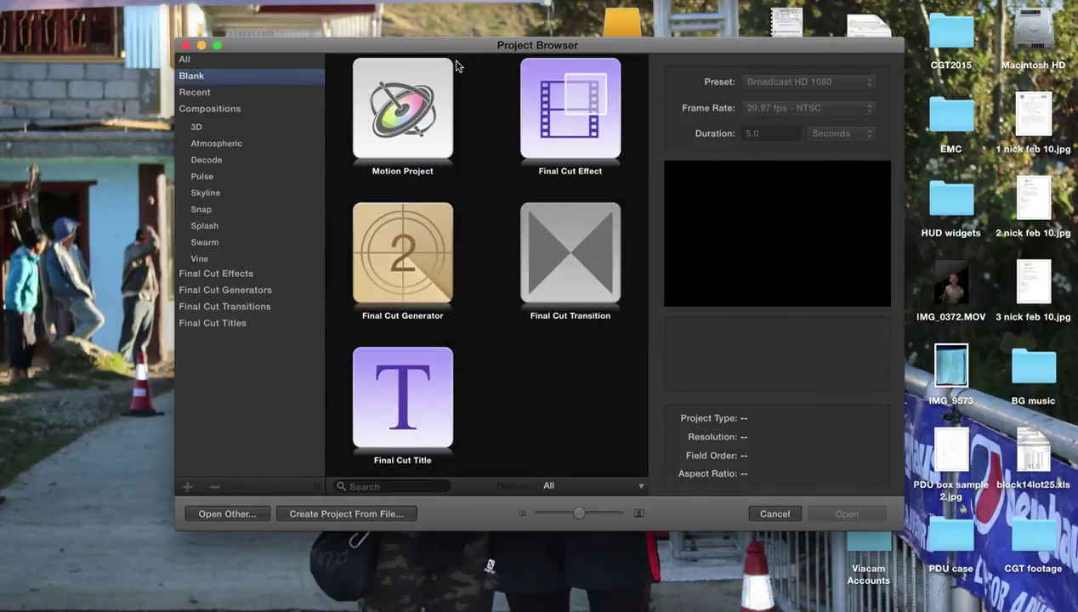
click(390, 126)
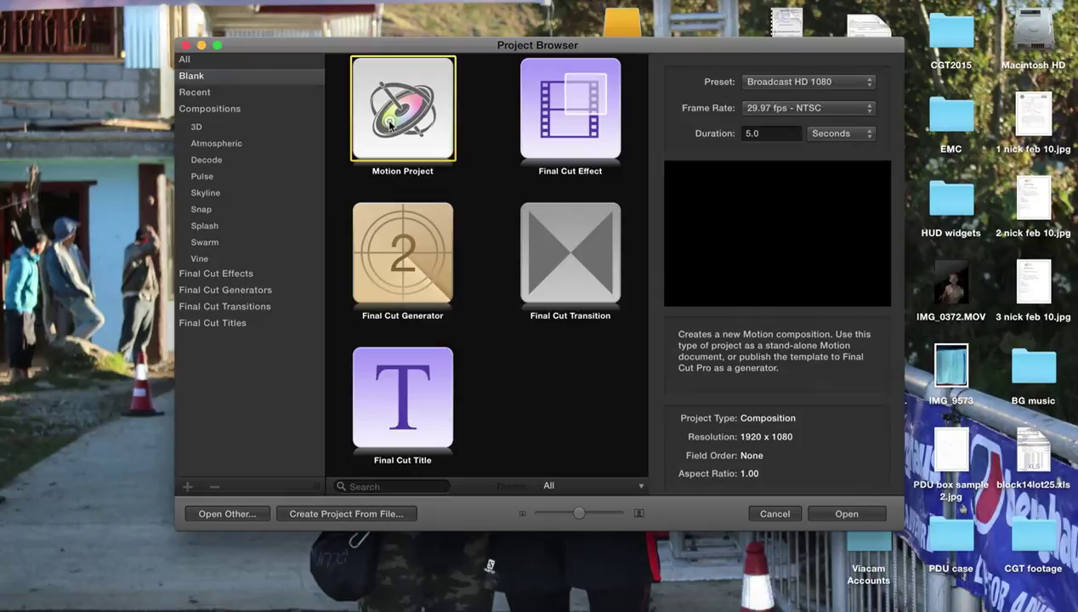
double_click(390, 126)
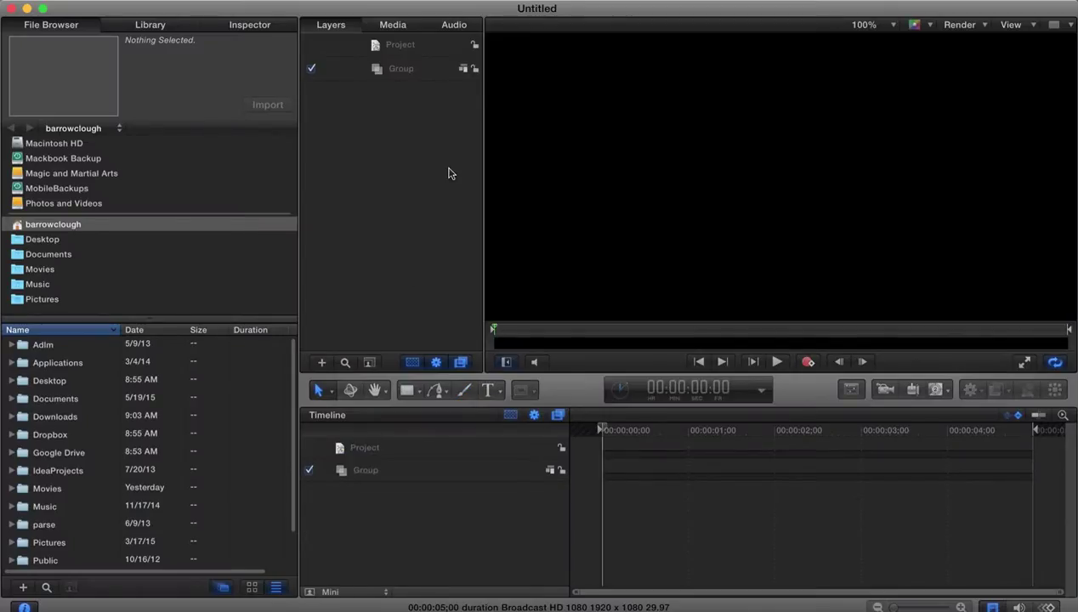
Place a 3D text object on the canvas reading 'Final Cut Pro'.
click(500, 395)
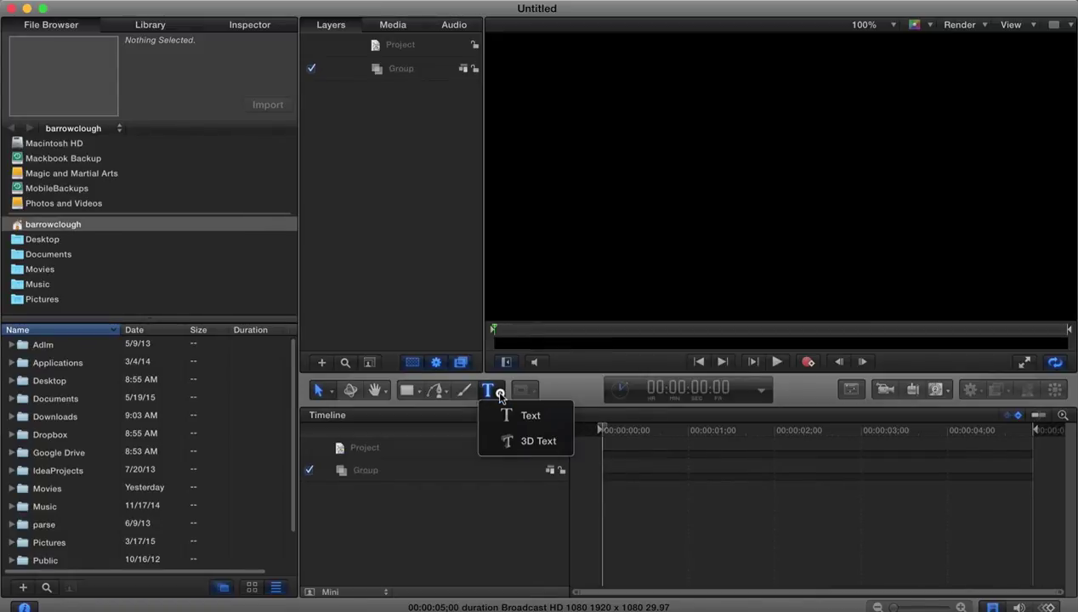
click(536, 442)
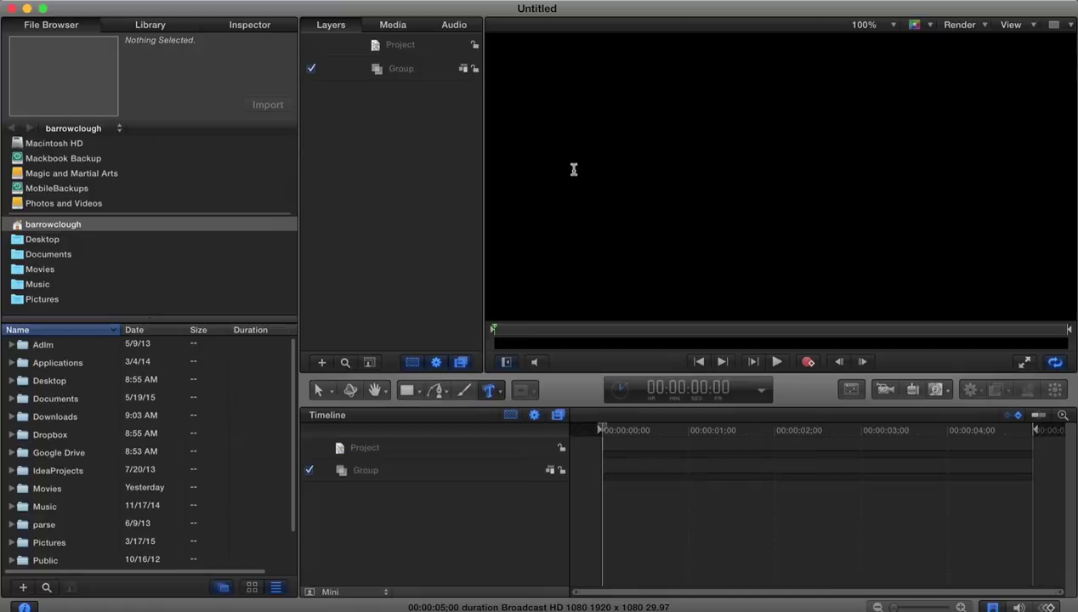
click(621, 182)
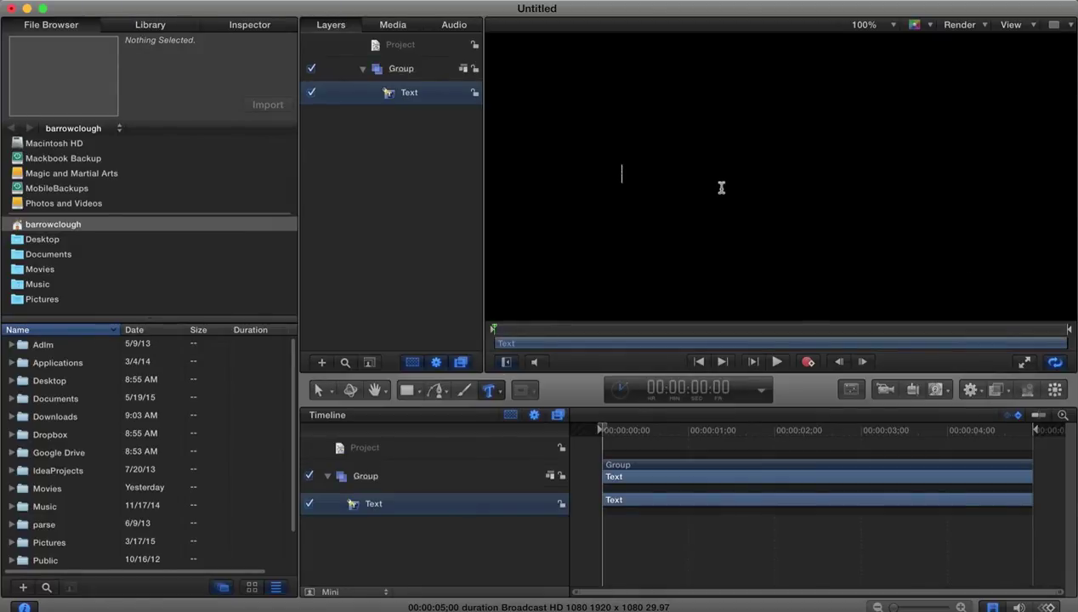
text(Final)
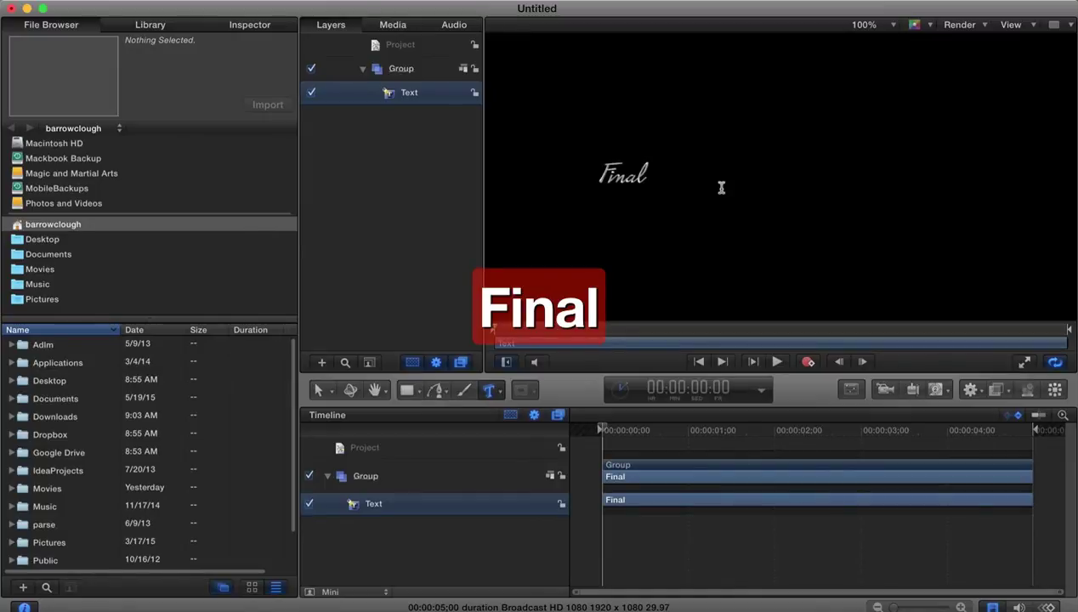
text( Cut)
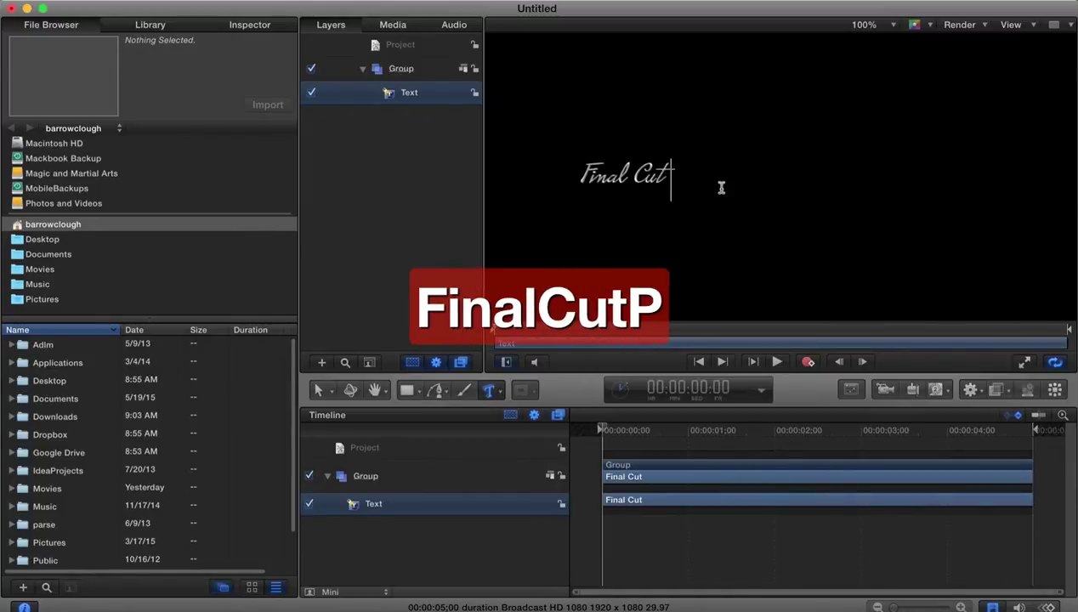
text( Pro)
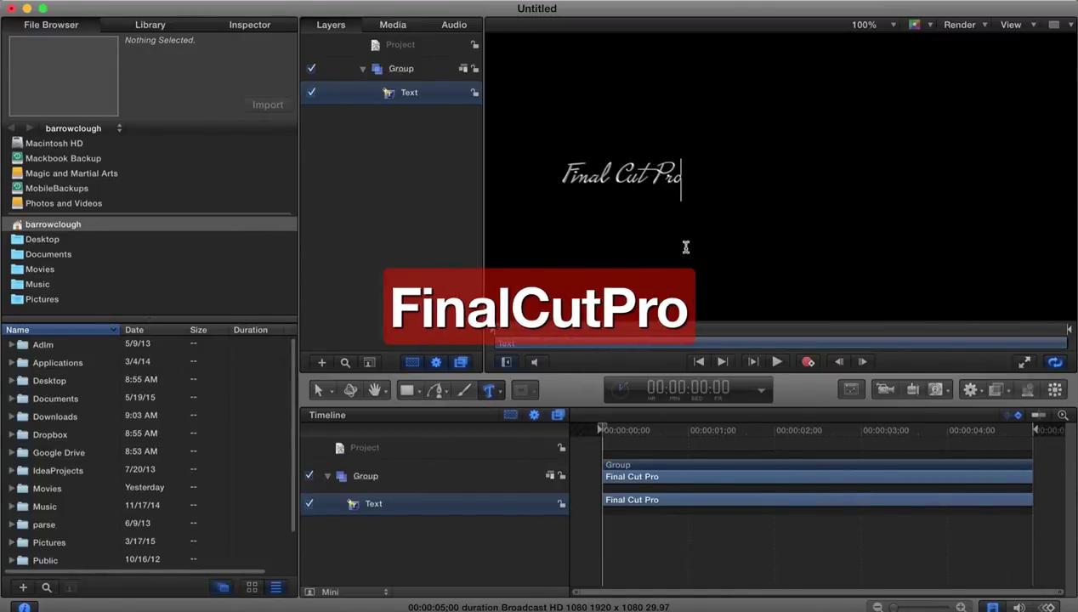
click(626, 189)
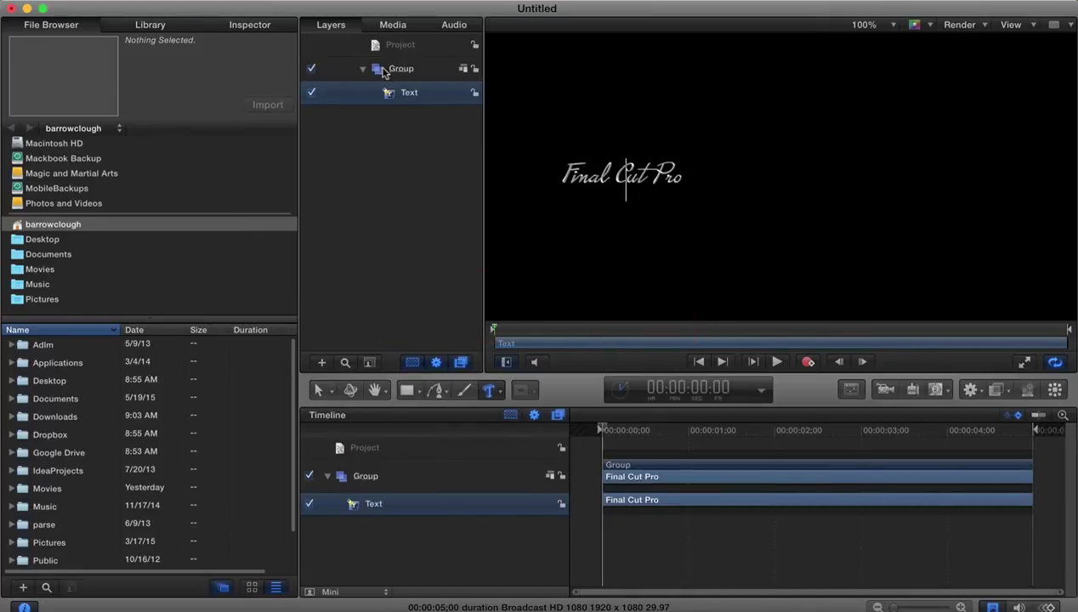
Format the whole Final Cut Pro line in the Hyperspace font at size 111.
click(248, 31)
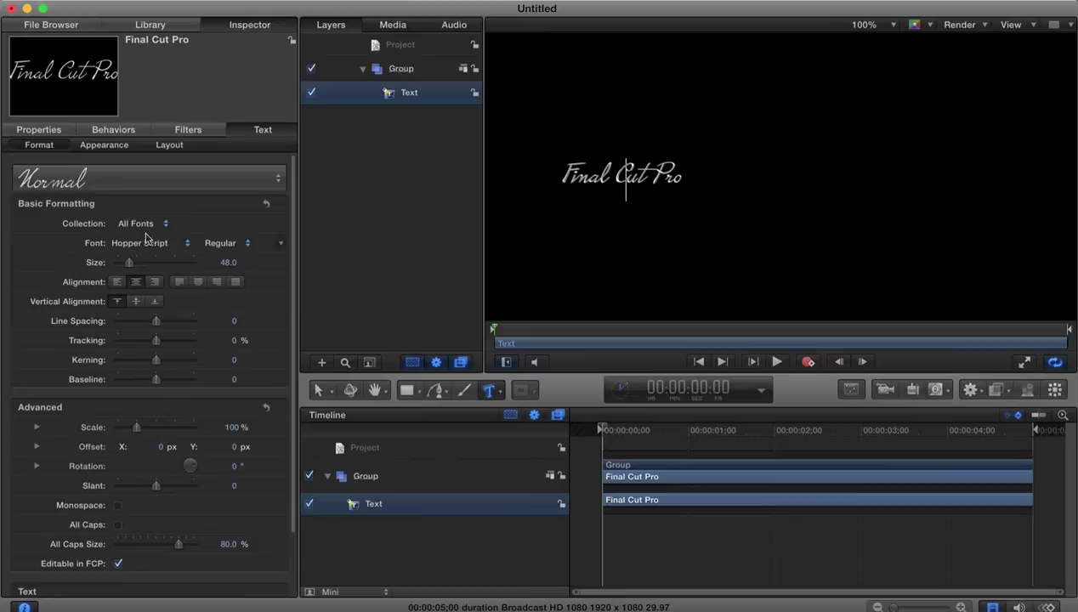
triple_click(637, 182)
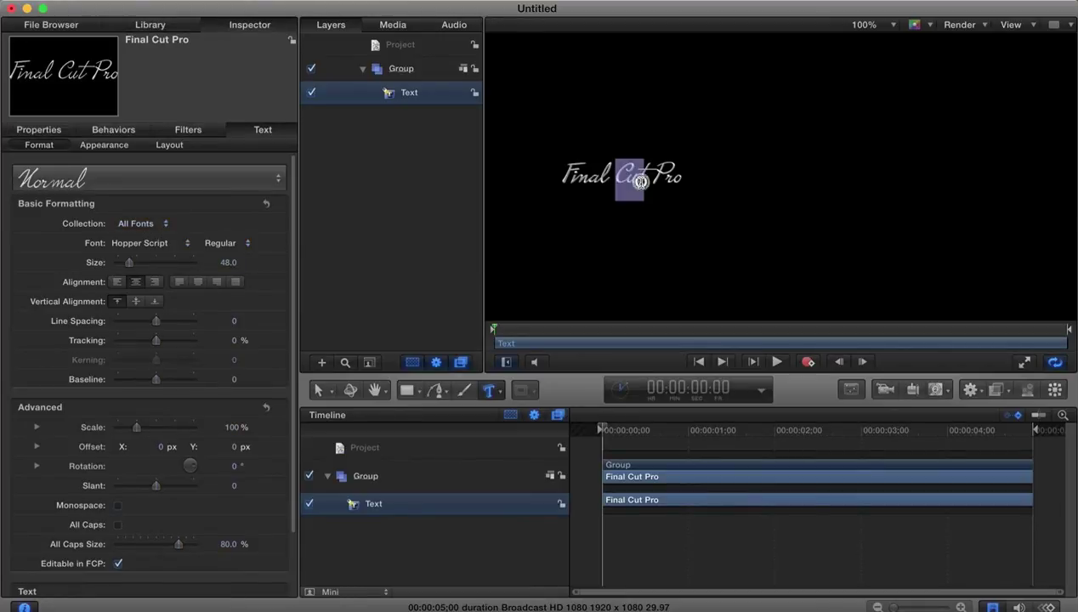
click(174, 244)
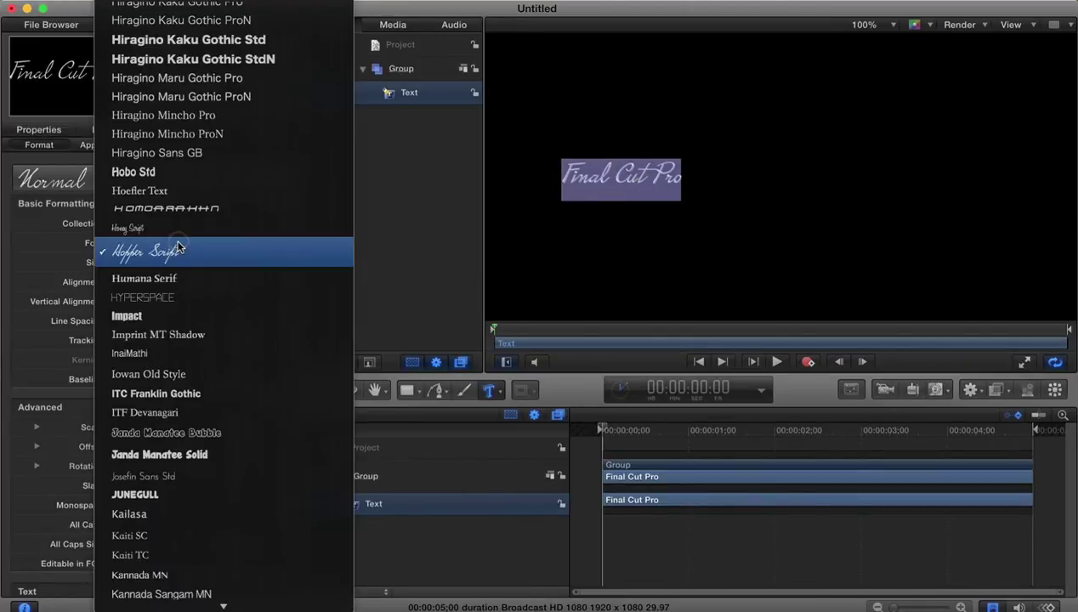
click(170, 299)
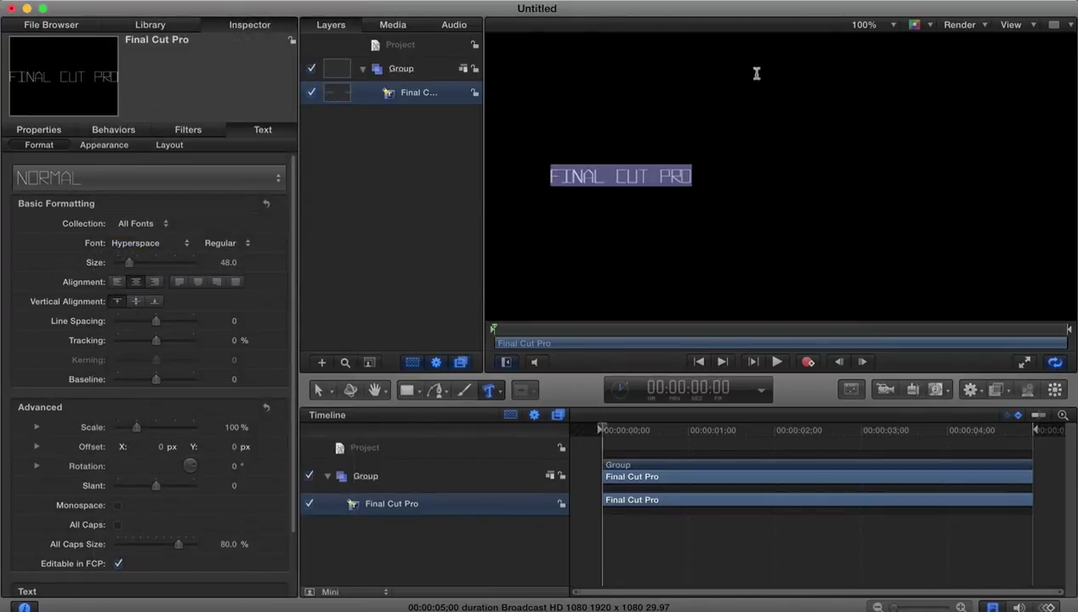
drag(130, 262, 148, 268)
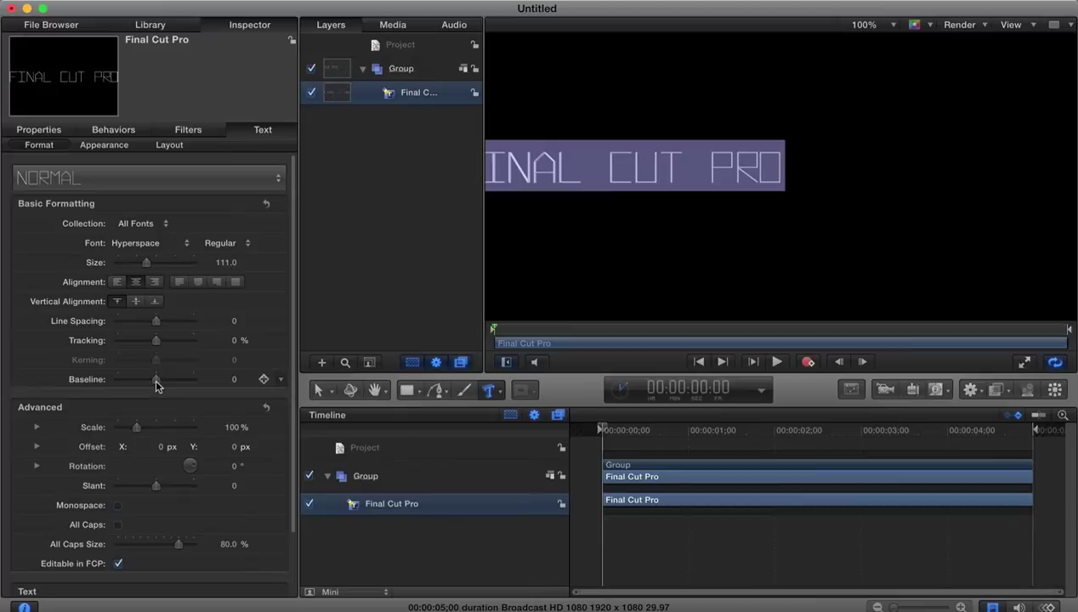
click(616, 278)
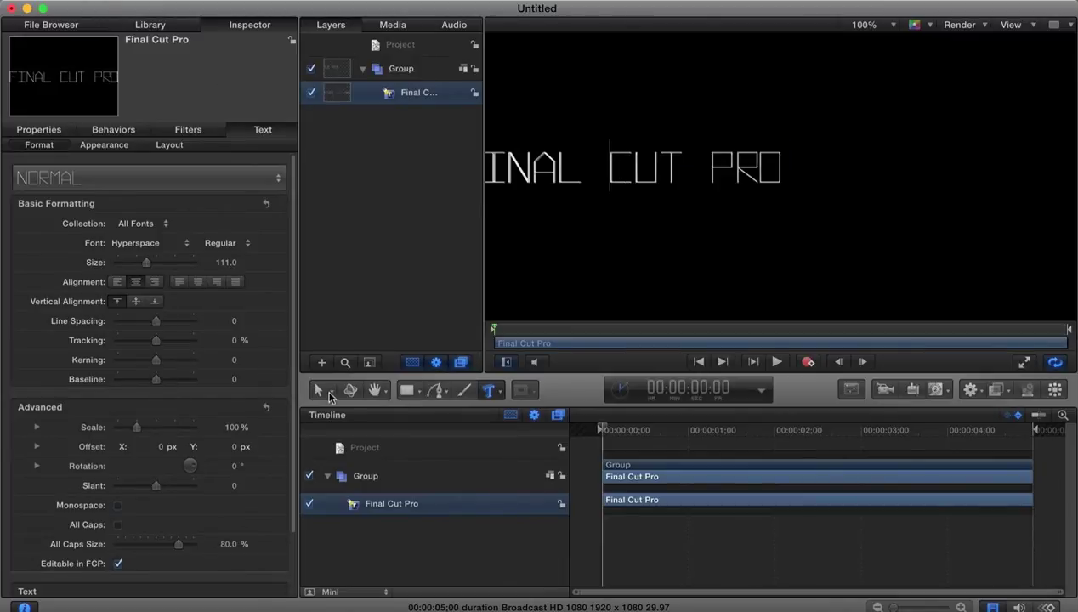
click(318, 389)
Drag the Final Cut Pro text near the canvas centre and show its 3D appearance settings.
drag(650, 174, 714, 178)
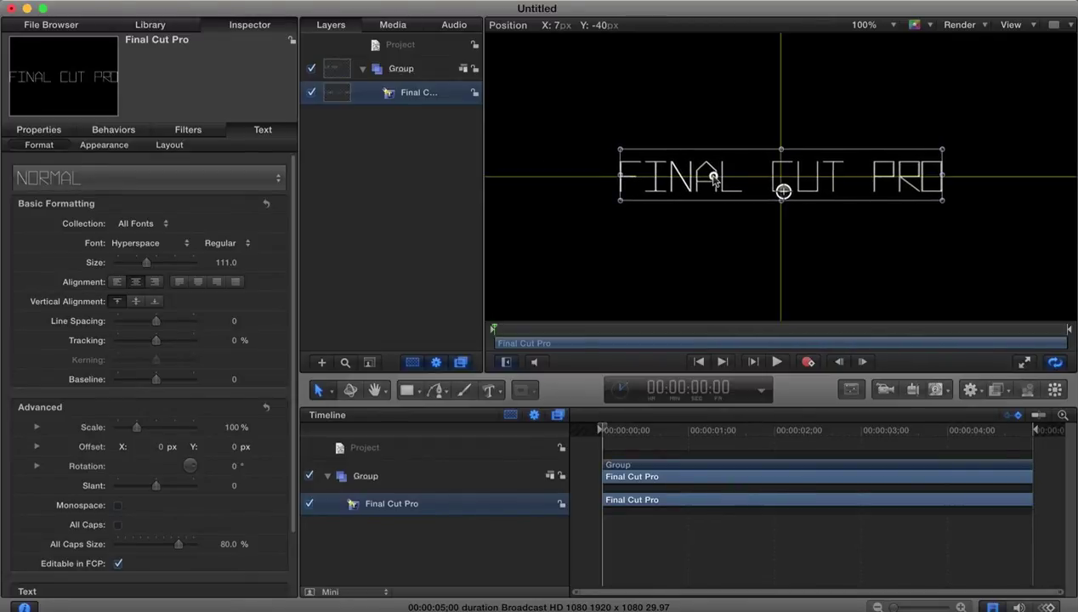
click(867, 260)
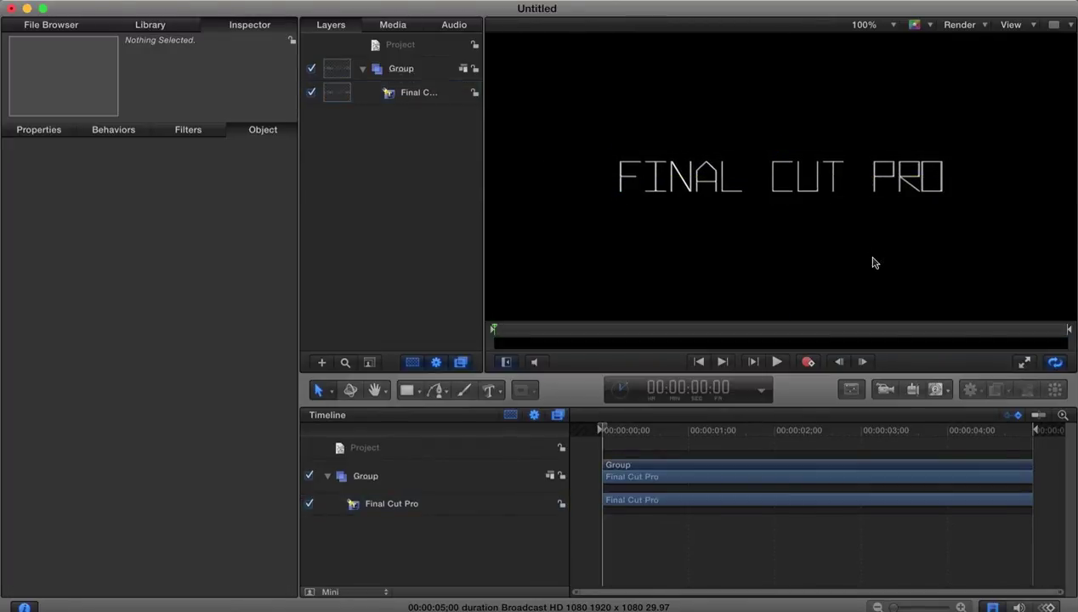
click(835, 200)
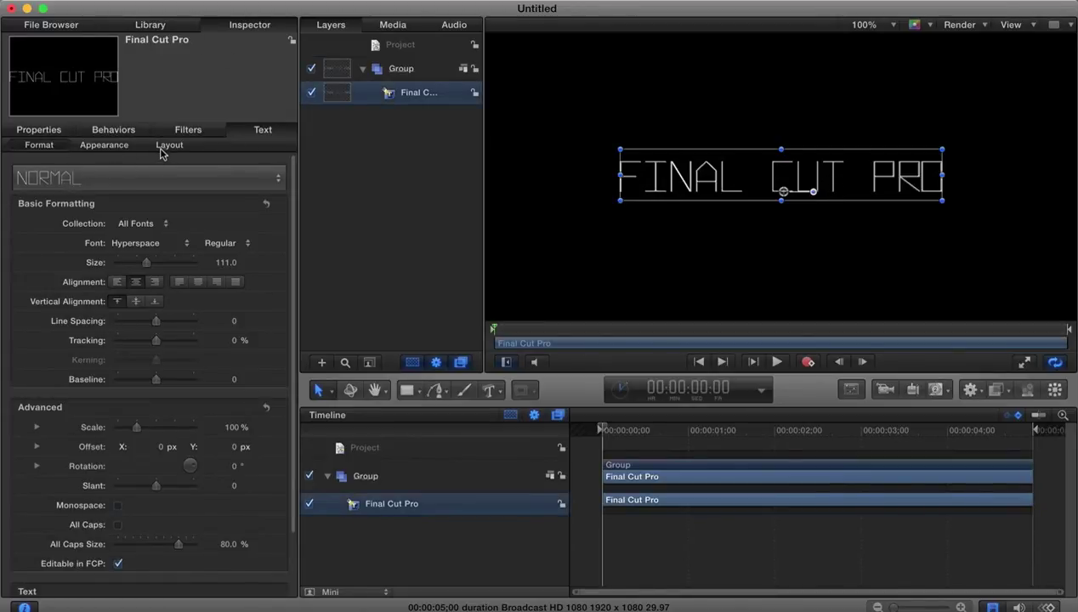
click(39, 130)
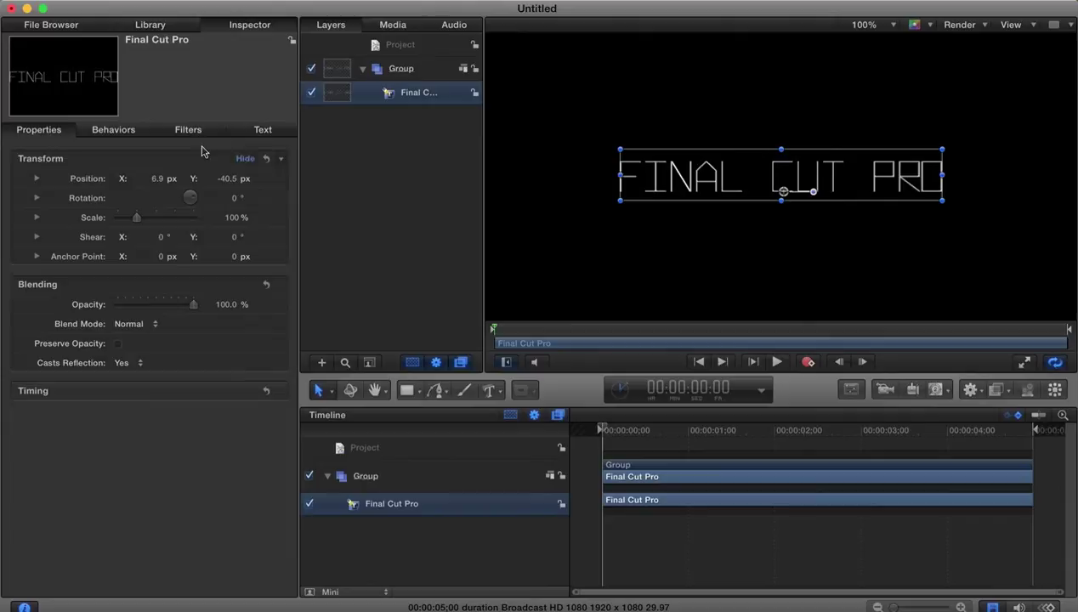
click(260, 134)
click(171, 145)
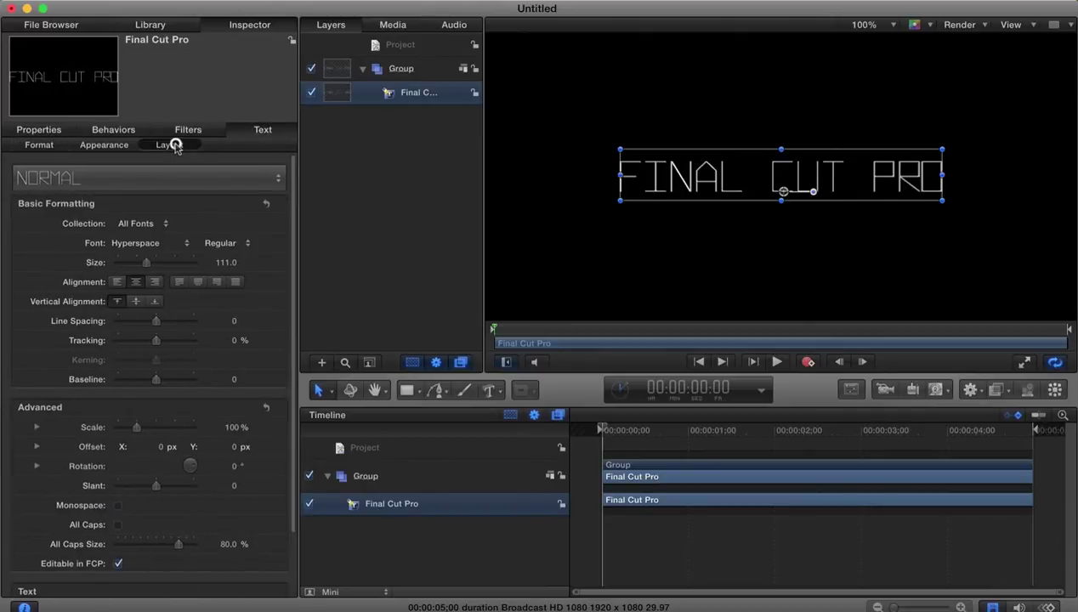
click(118, 146)
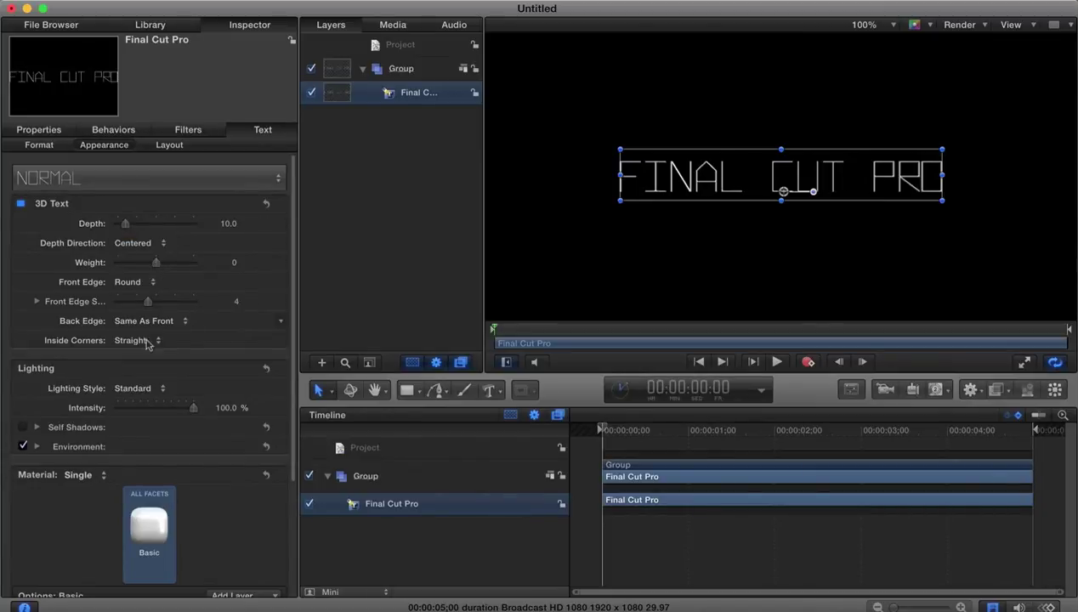
Deepen the 3D text to Depth 88.0, nudge it left, and raise Weight to about 2.94.
scroll(208, 536, down, 3)
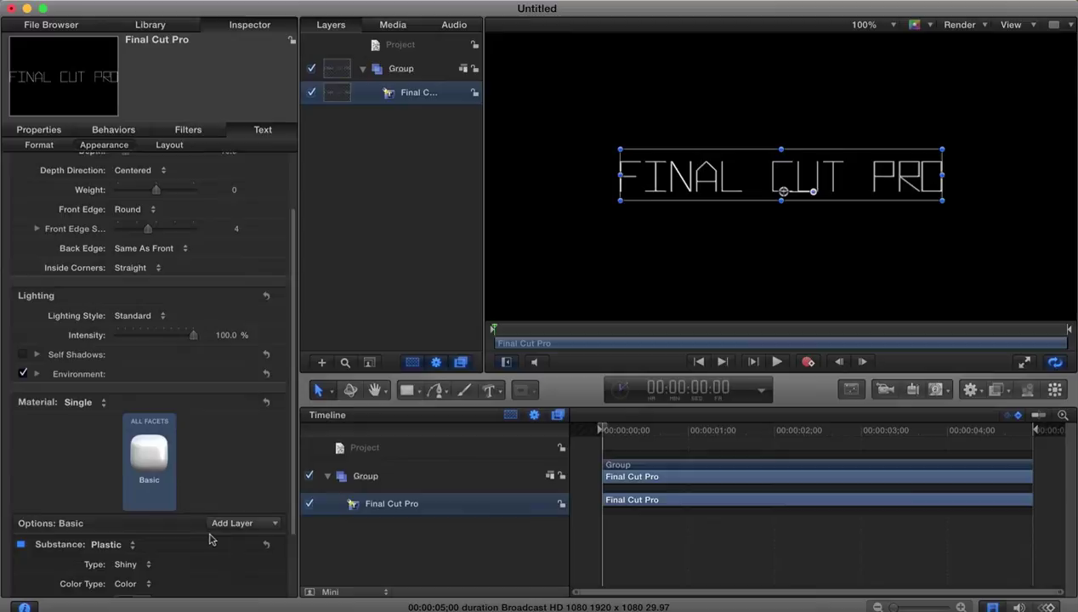
scroll(211, 539, down, 2)
scroll(211, 539, up, 6)
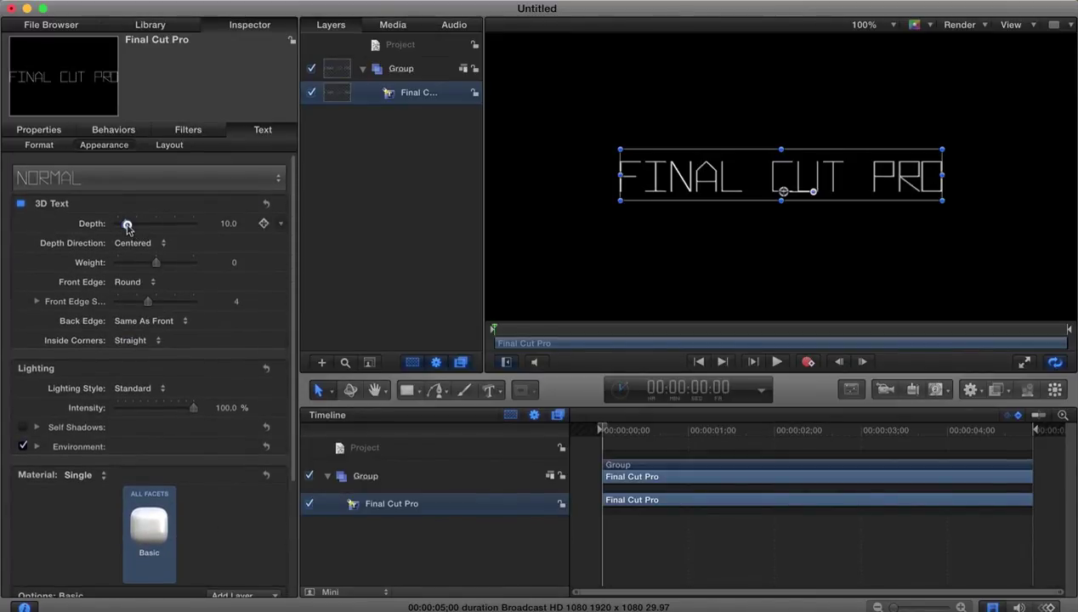
drag(126, 226, 187, 230)
drag(698, 177, 634, 179)
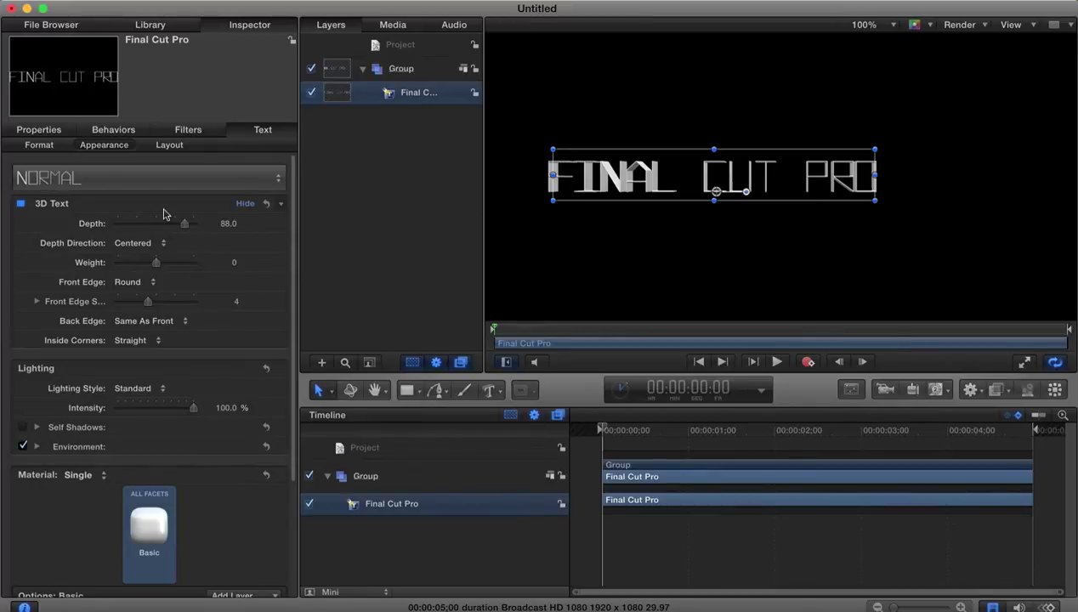
drag(156, 265, 180, 265)
Try Square and Bevel front edges, then settle on Square Ring.
click(155, 283)
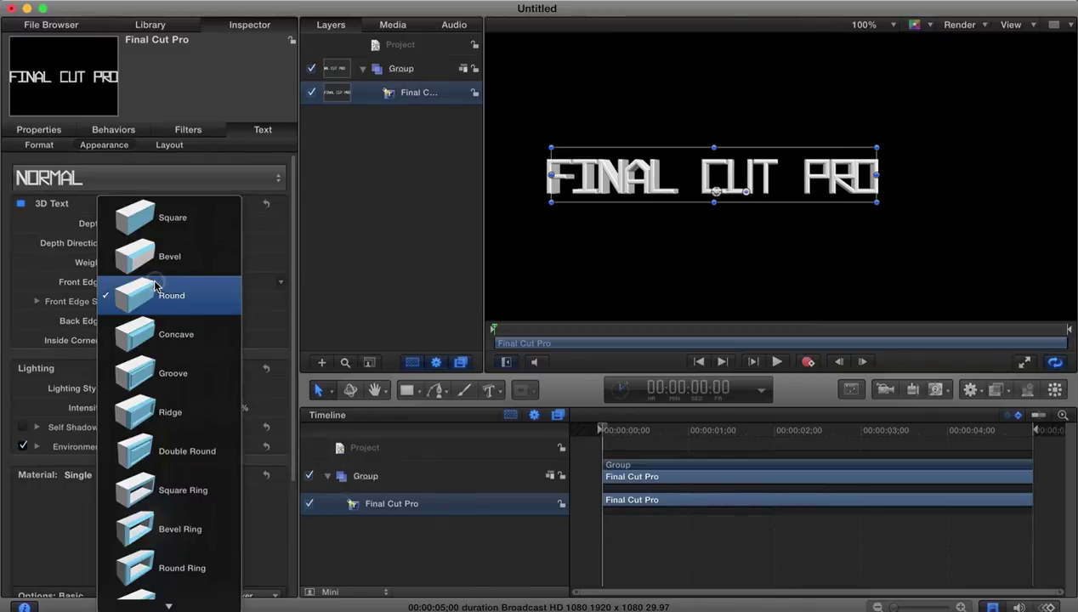
click(172, 219)
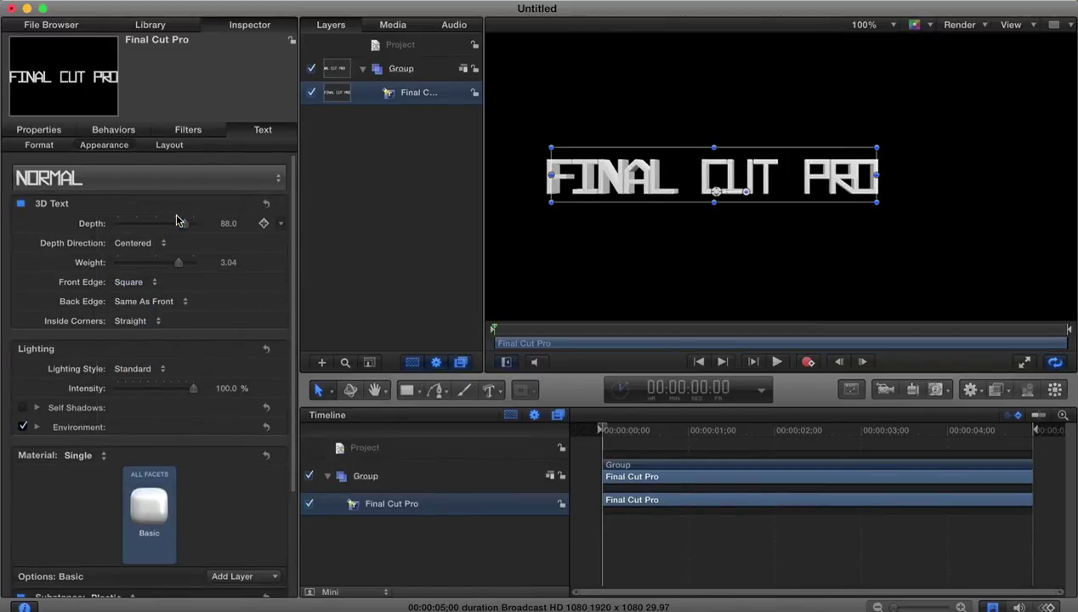
click(153, 282)
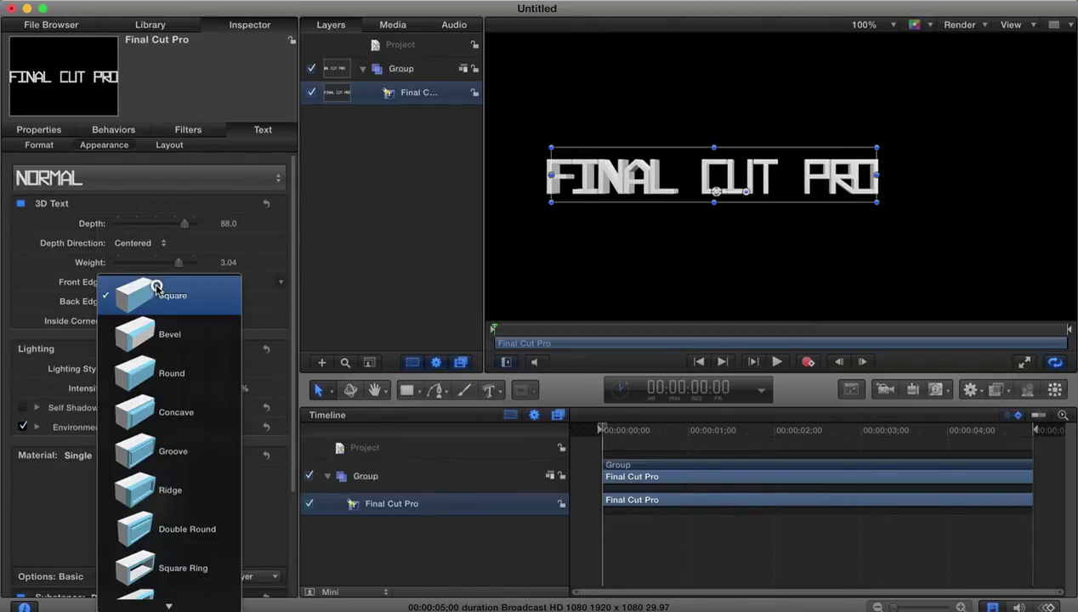
click(174, 336)
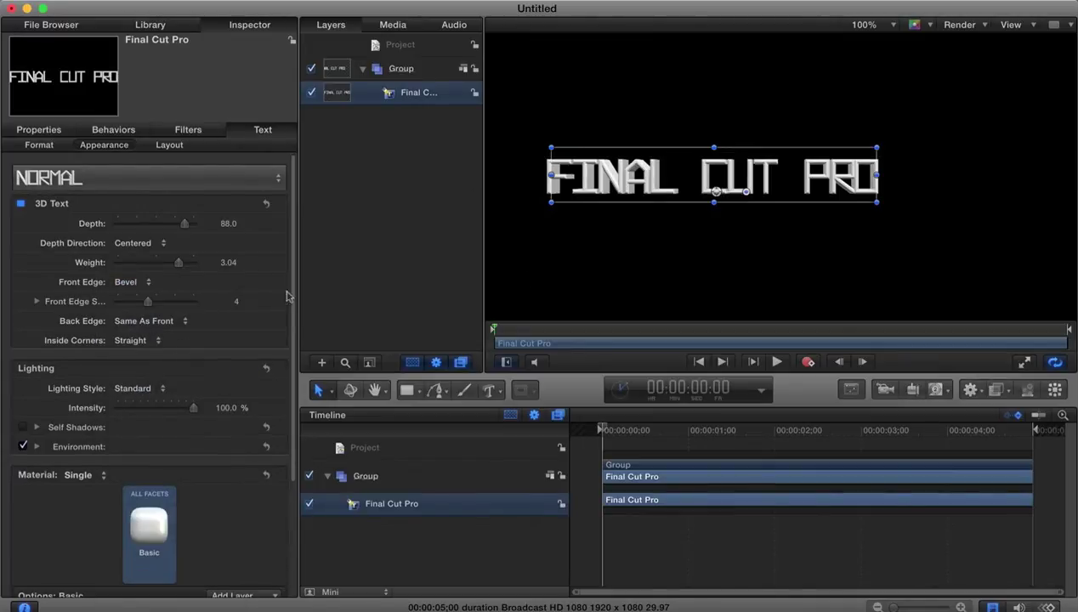
click(146, 282)
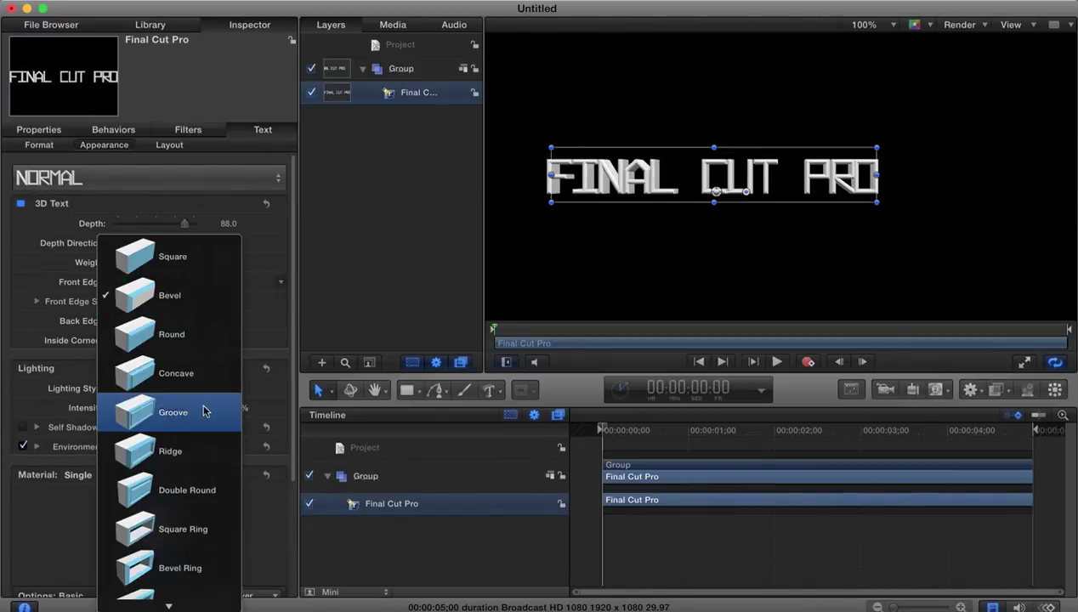
click(199, 539)
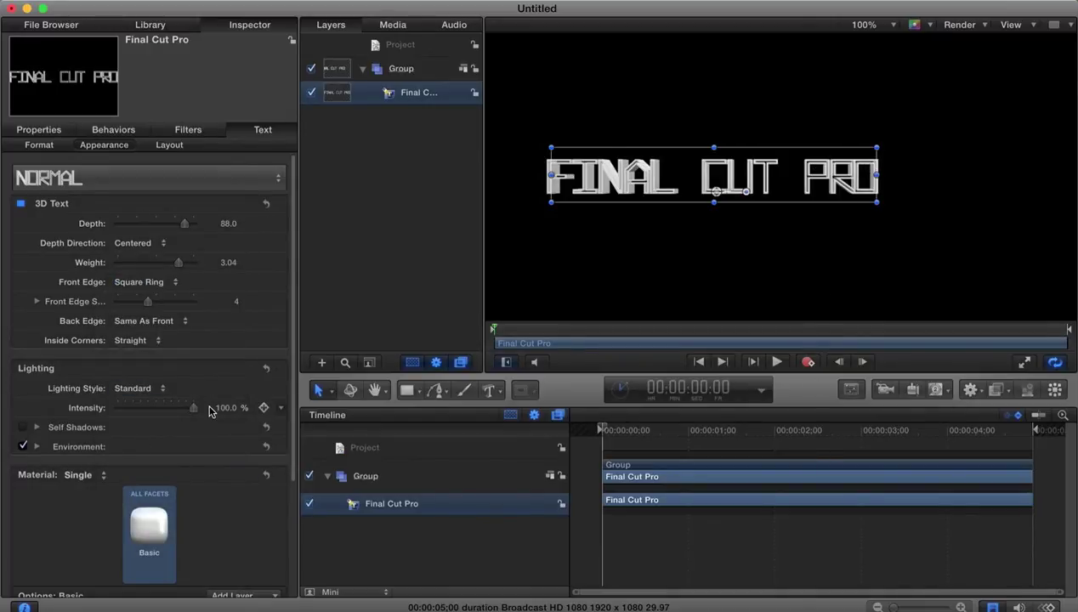
Try the Backlit lighting style, then return the lighting to Standard.
click(161, 389)
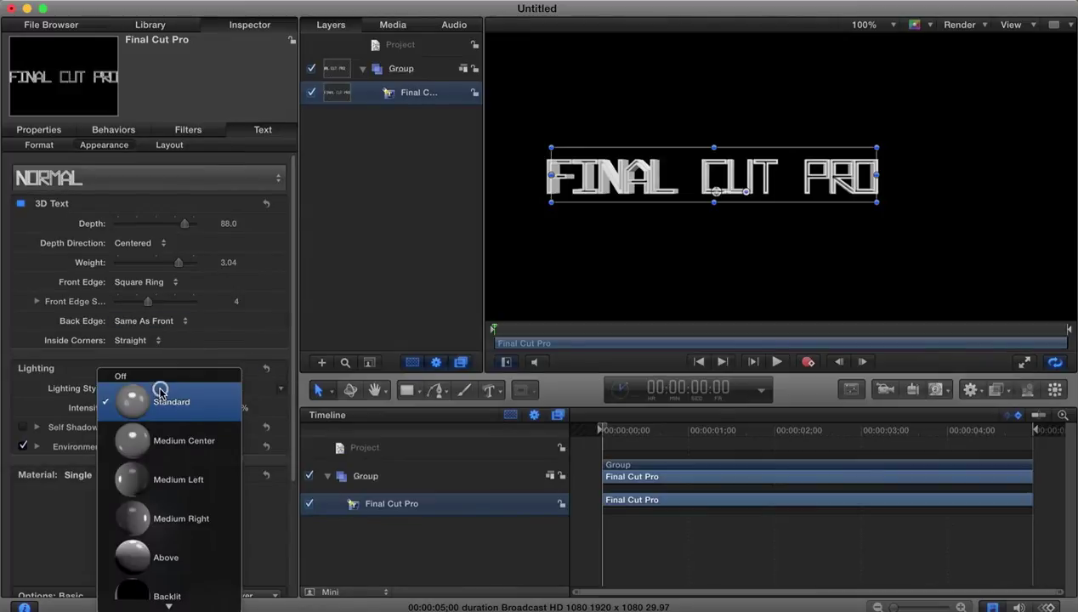
scroll(186, 485, down, 2)
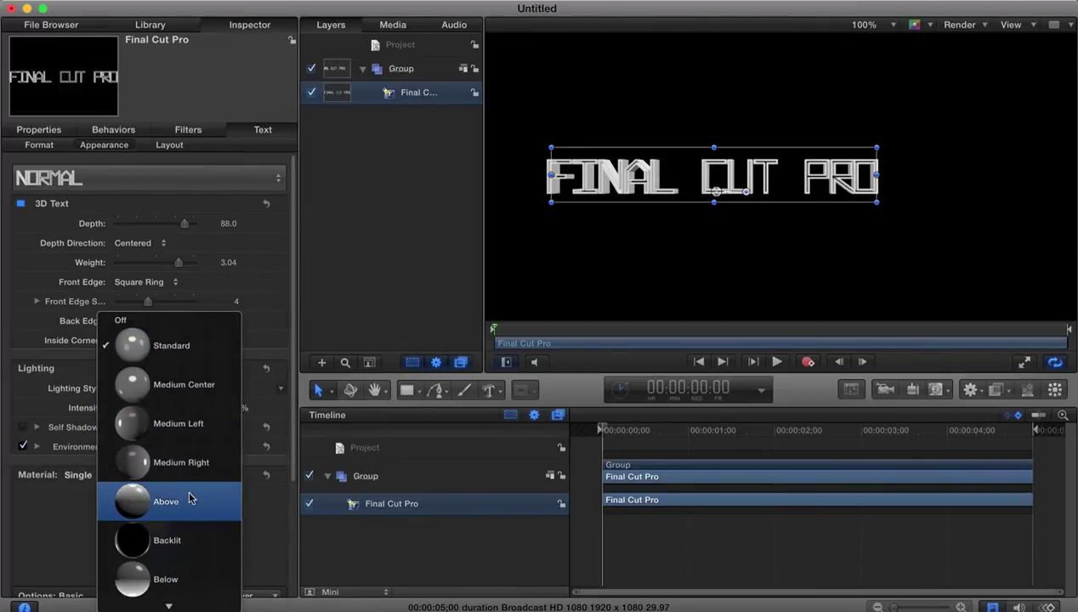
click(176, 541)
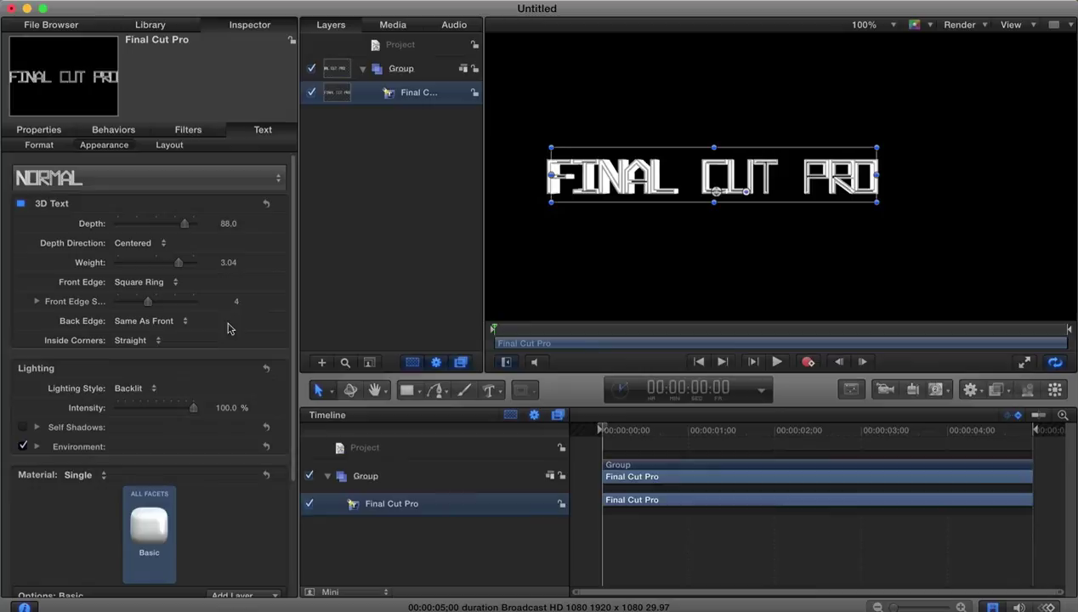
click(144, 390)
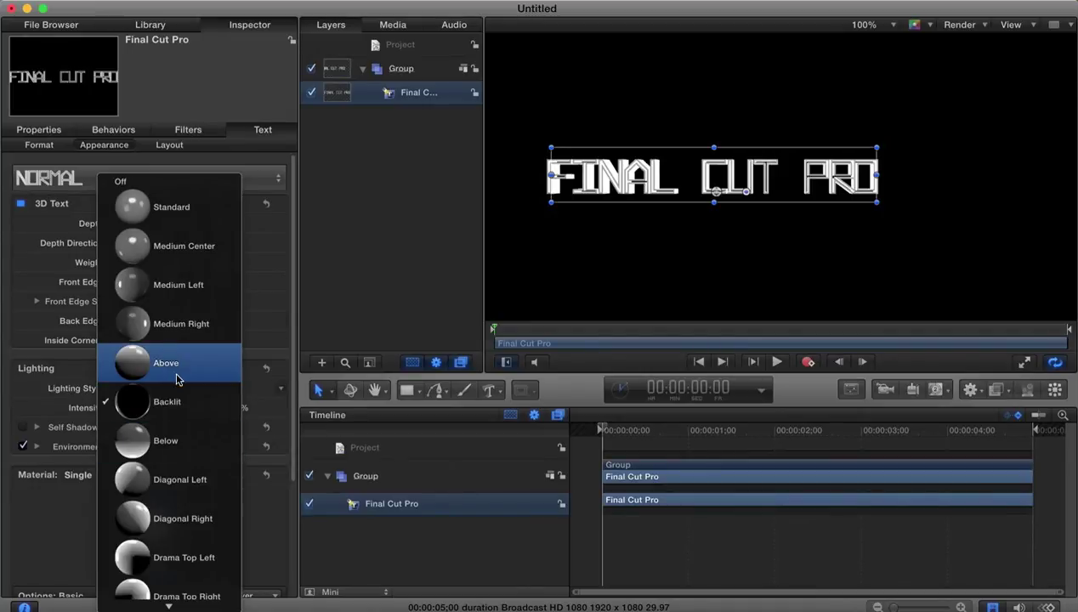
click(179, 218)
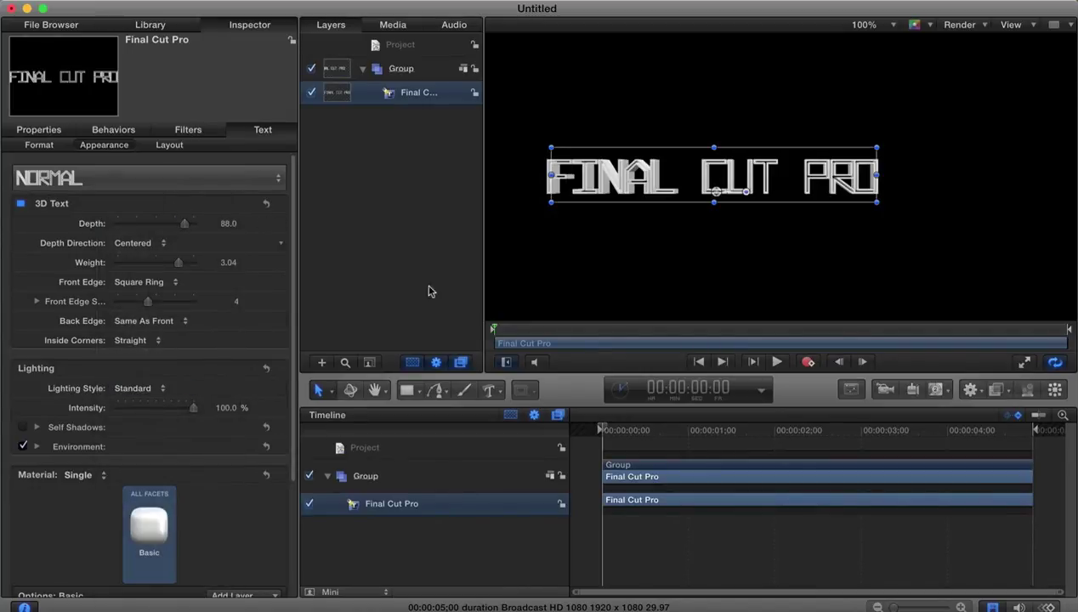
Apply the Blue Plastic preset from the Material Library's Plastic category to the text.
scroll(212, 527, down, 3)
scroll(212, 527, down, 2)
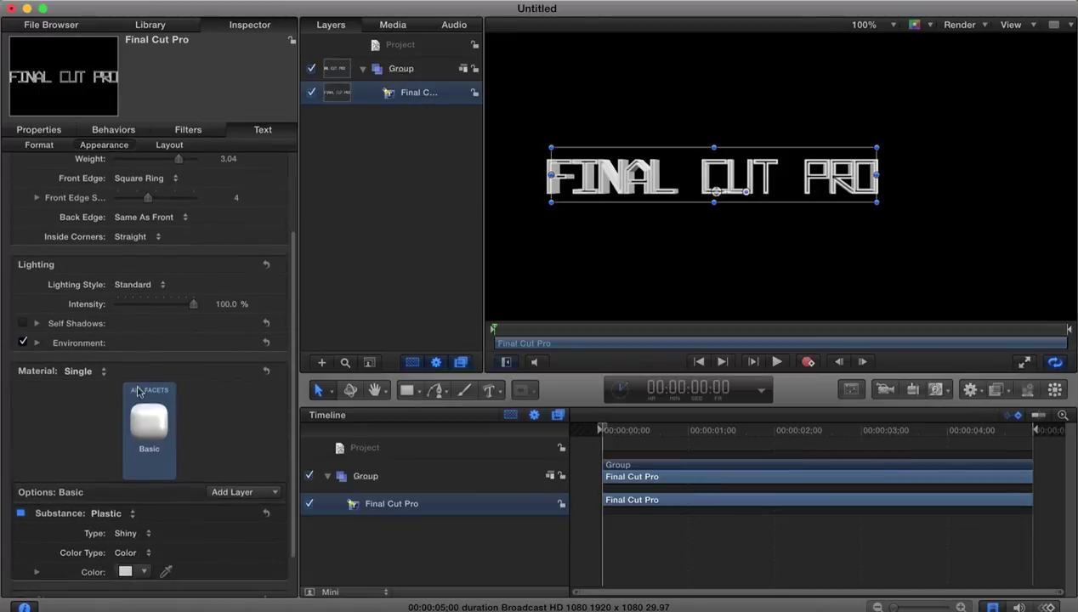
click(92, 372)
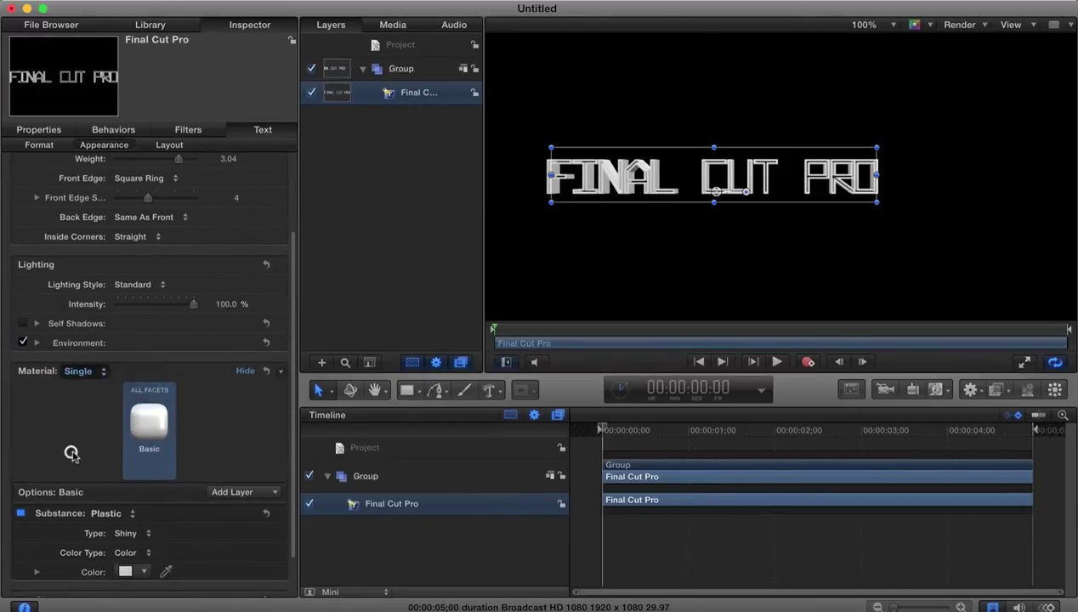
click(149, 423)
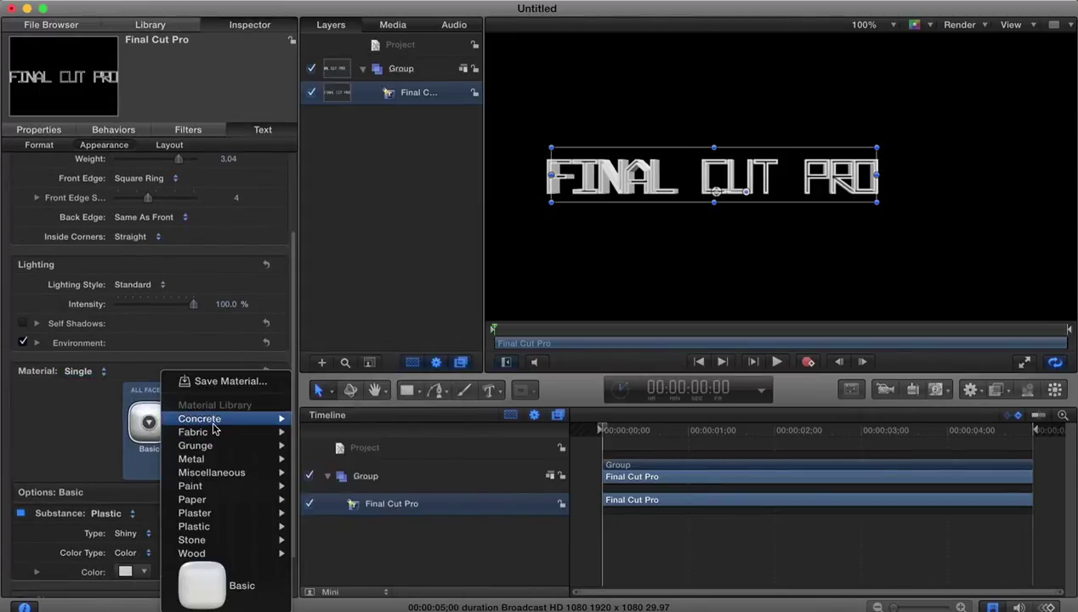
mouse_move(212, 425)
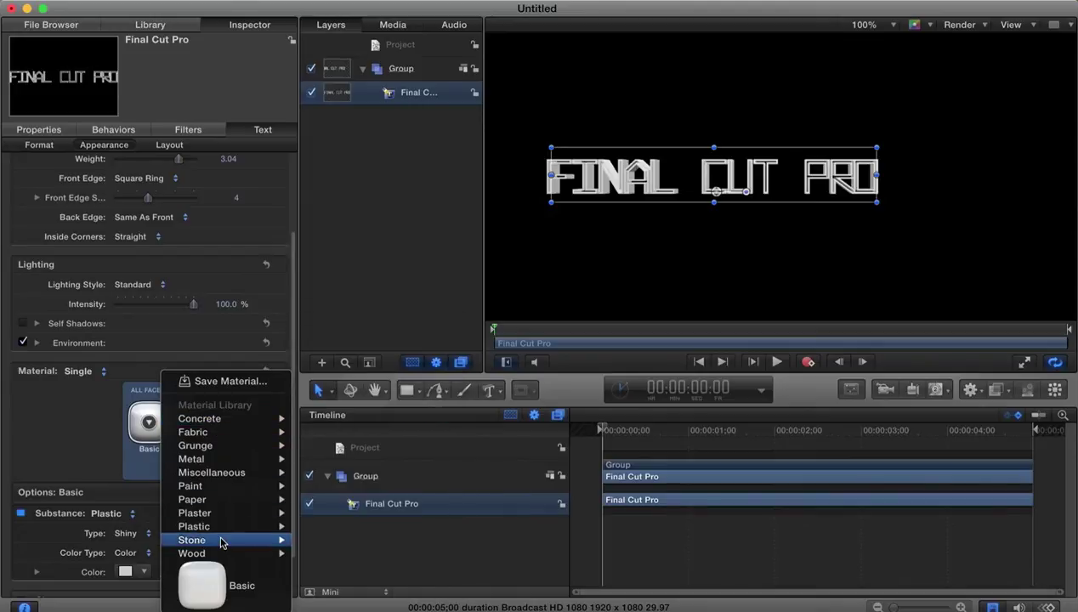
mouse_move(221, 544)
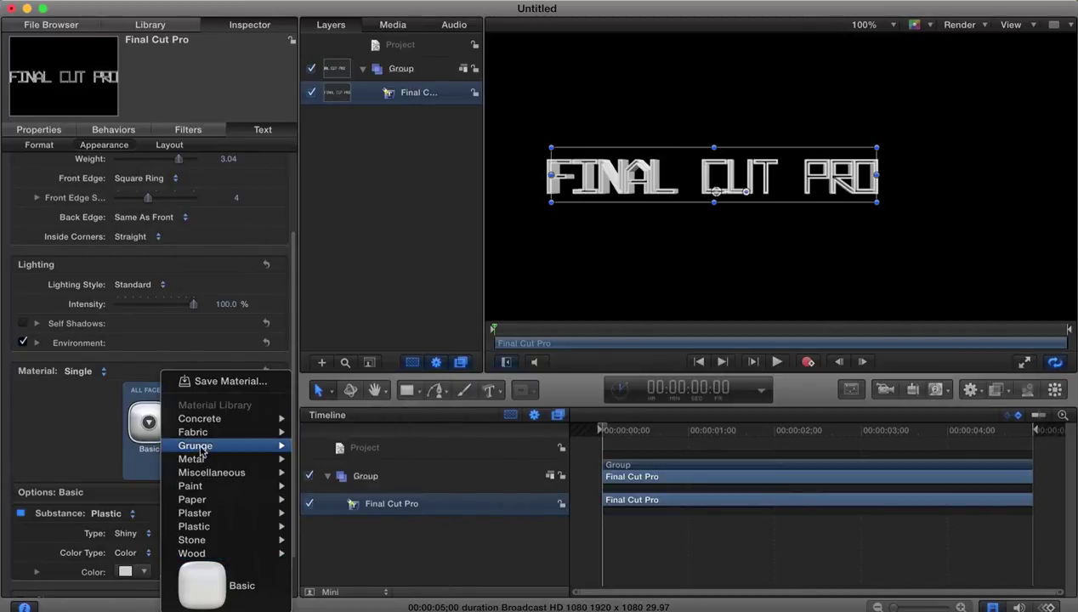
mouse_move(195, 448)
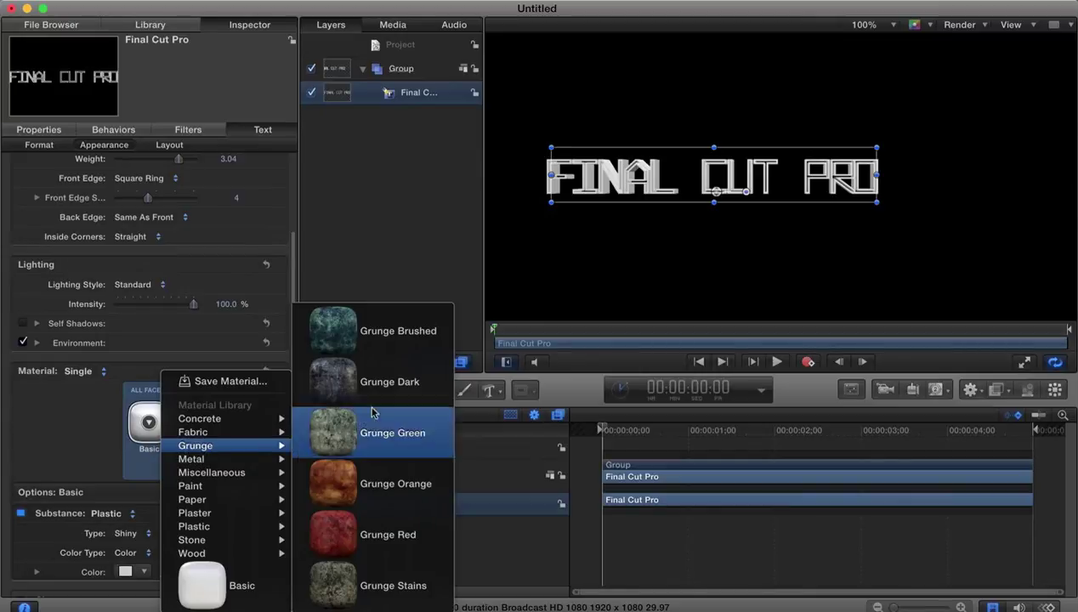
mouse_move(203, 502)
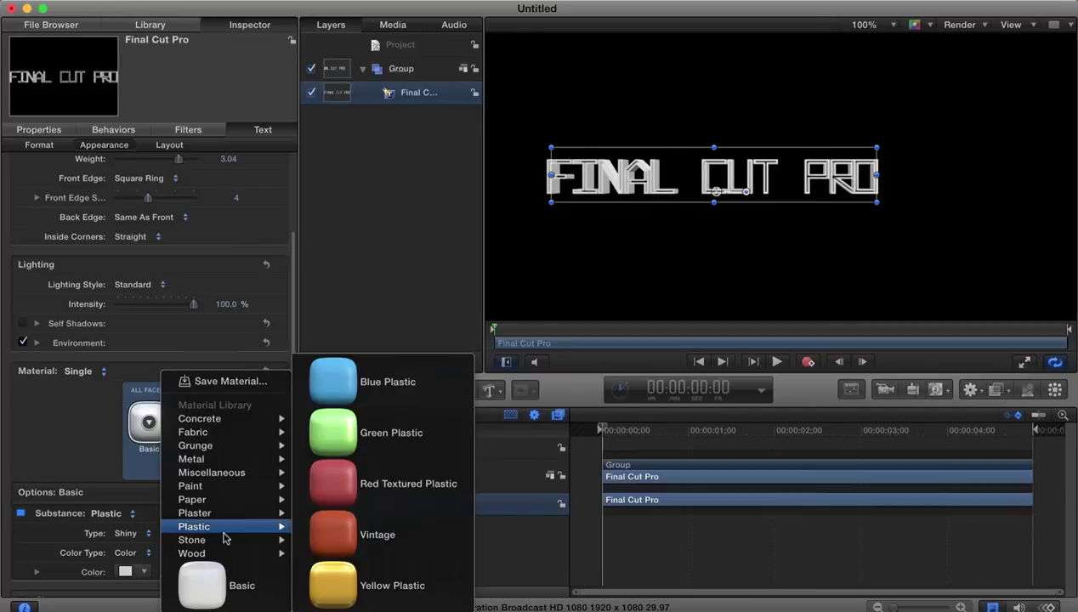
click(335, 399)
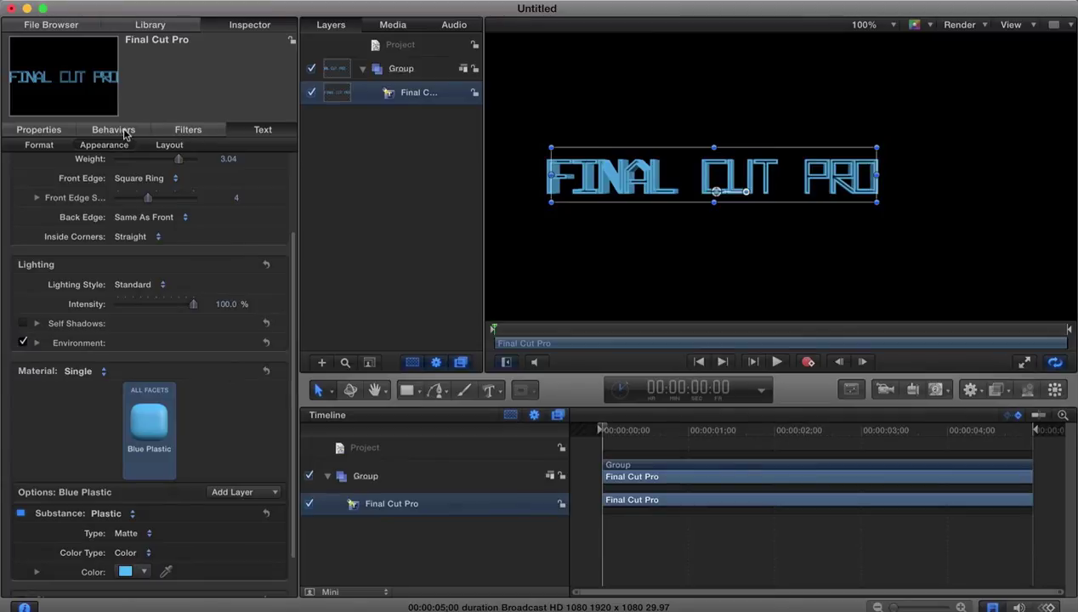
Change the title's font to Janda Manatee Solid.
click(46, 131)
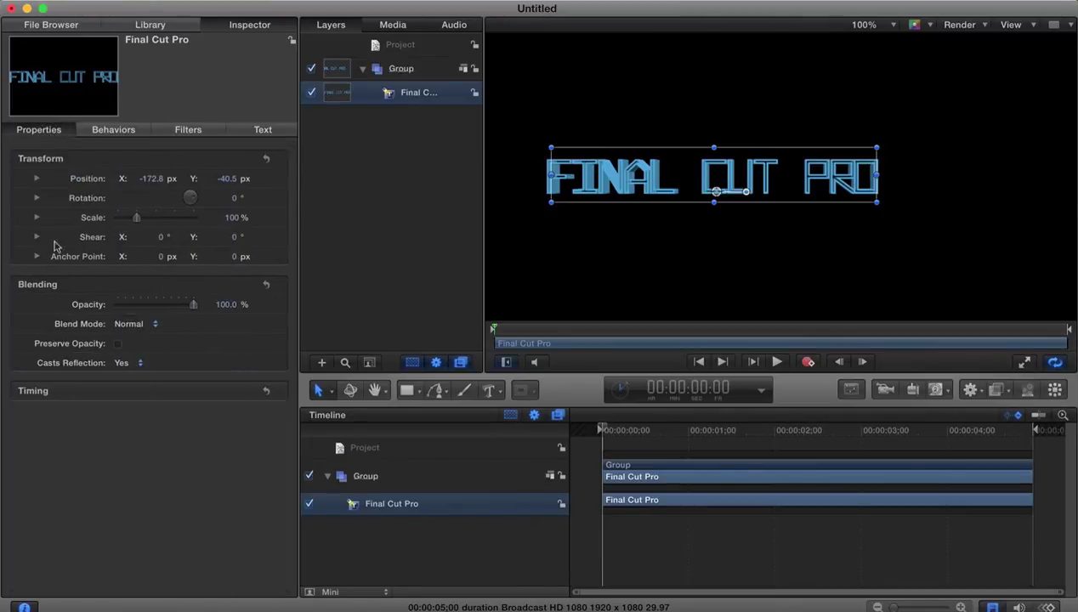
click(260, 130)
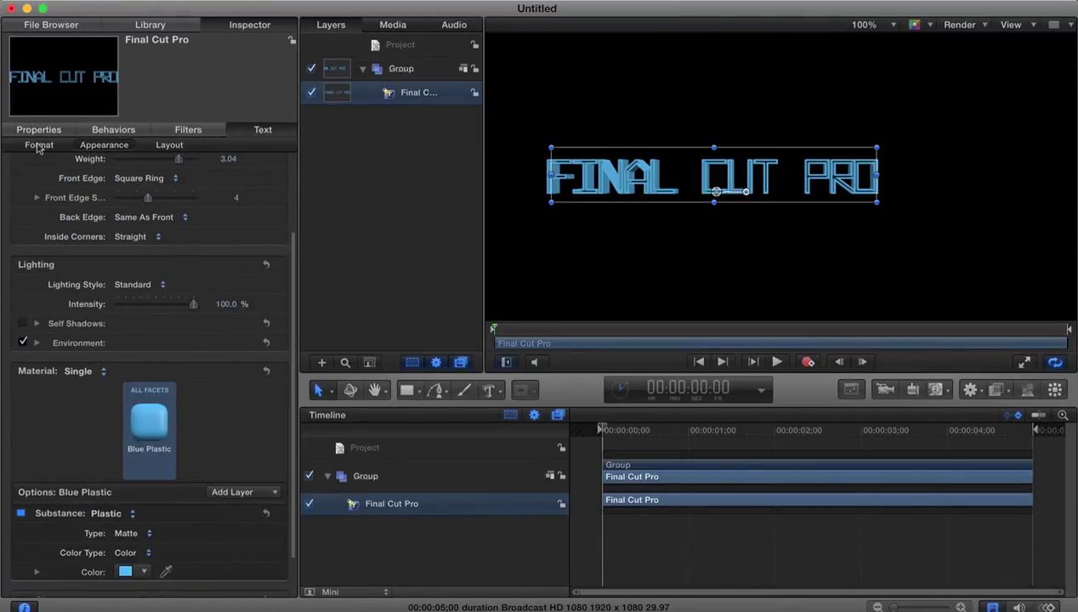
click(38, 145)
click(144, 242)
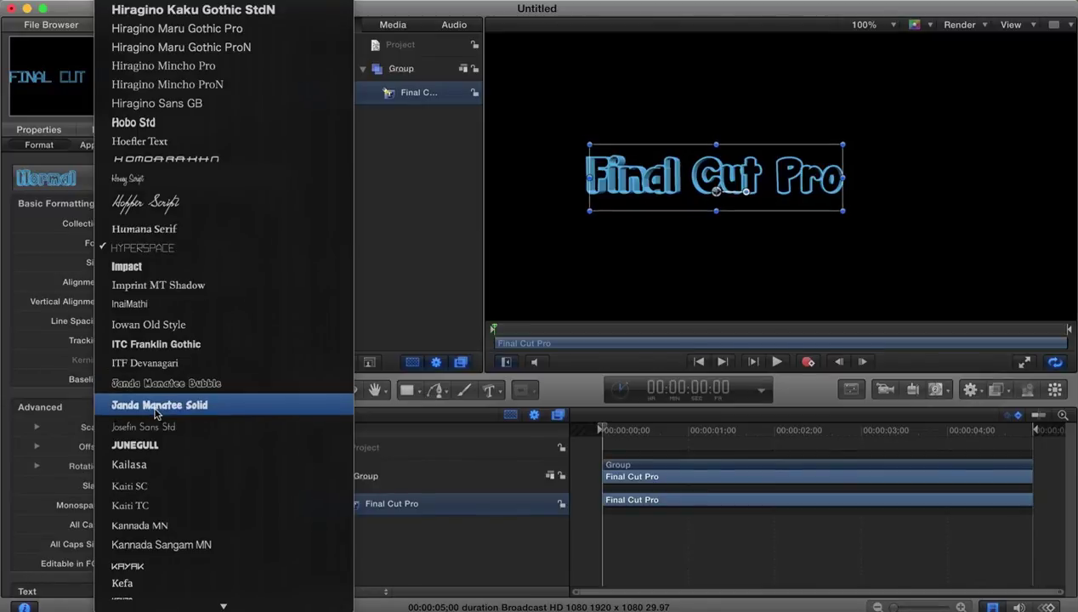
click(159, 406)
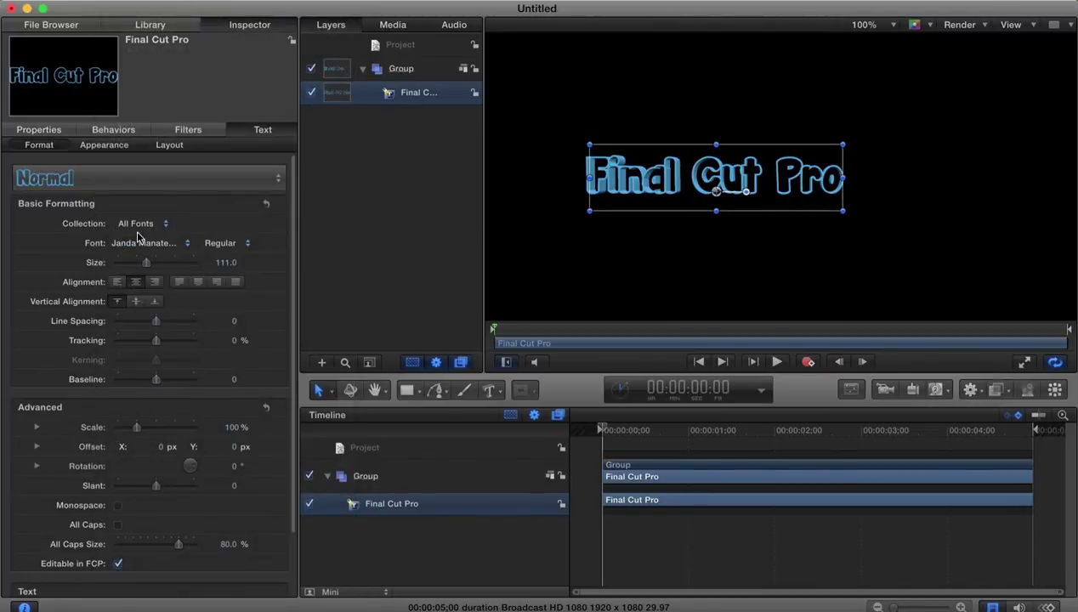
Give the letters Round front edges and thin the Weight to -1.17.
click(170, 144)
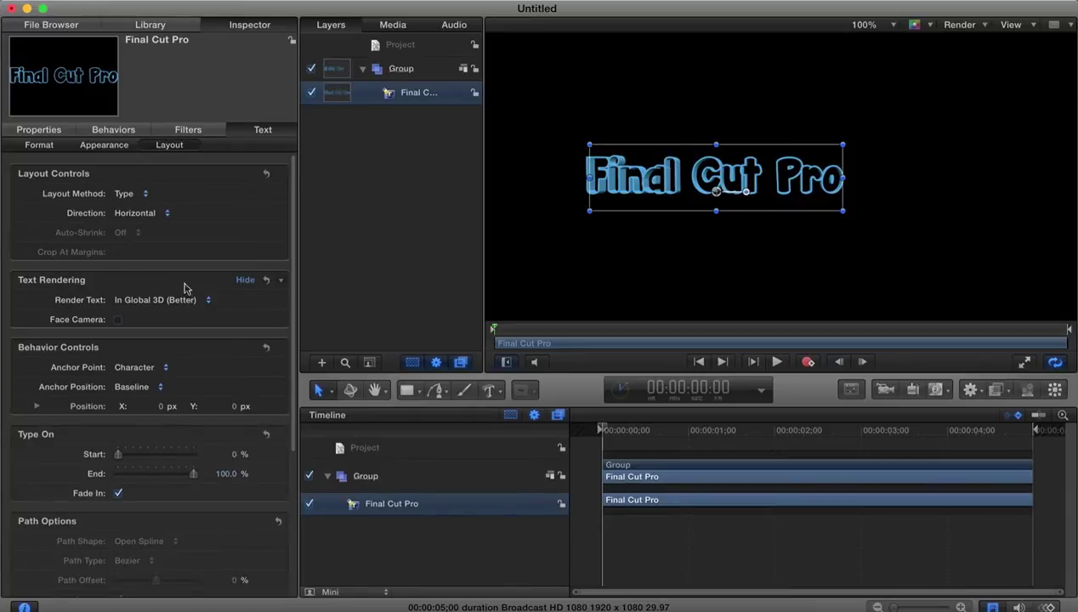
click(107, 145)
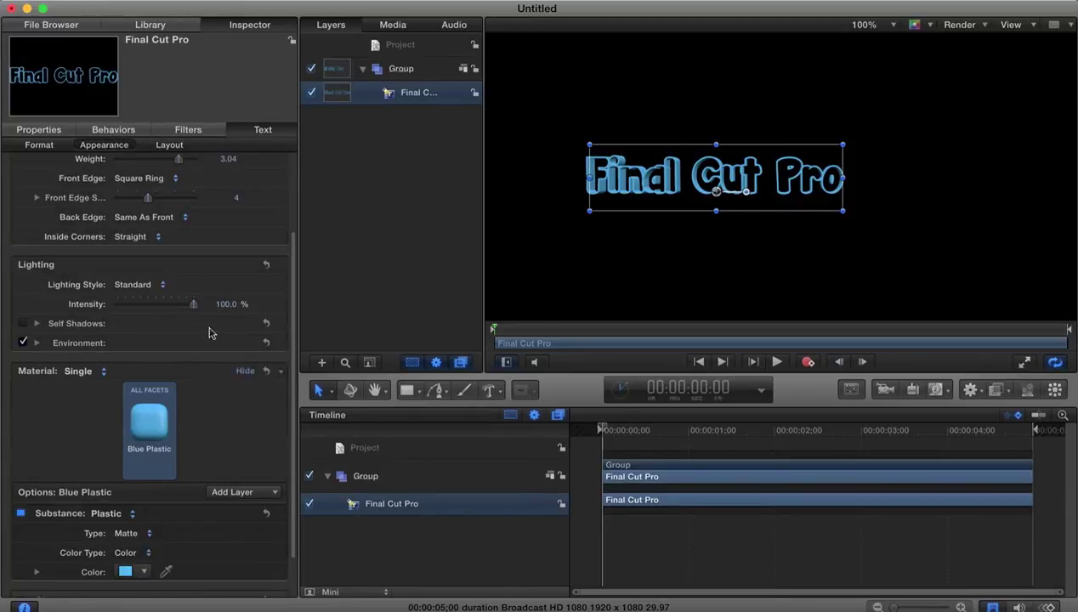
click(172, 181)
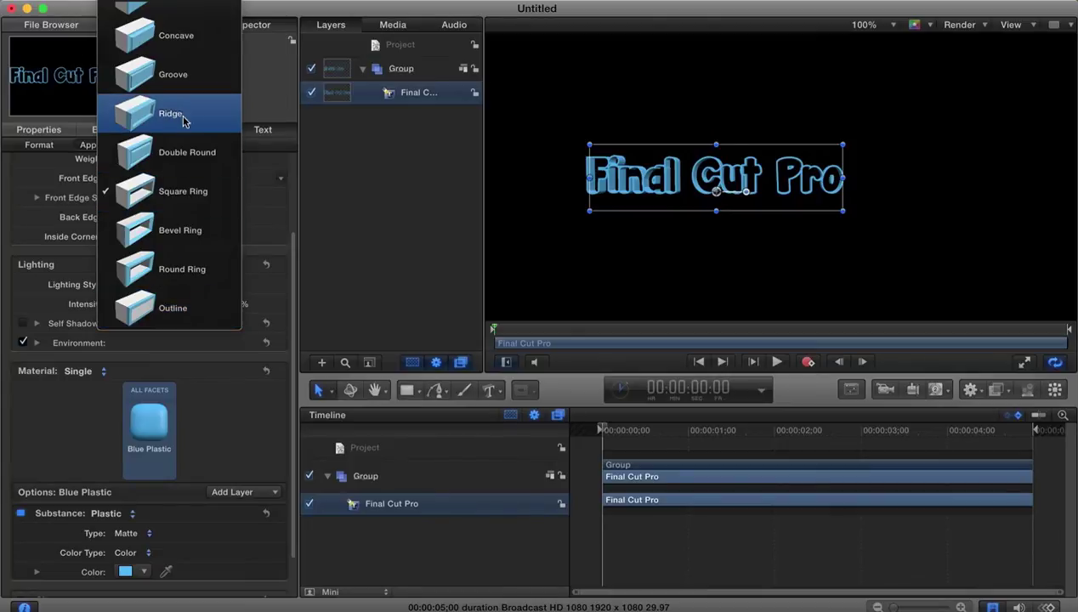
scroll(180, 212, up, 3)
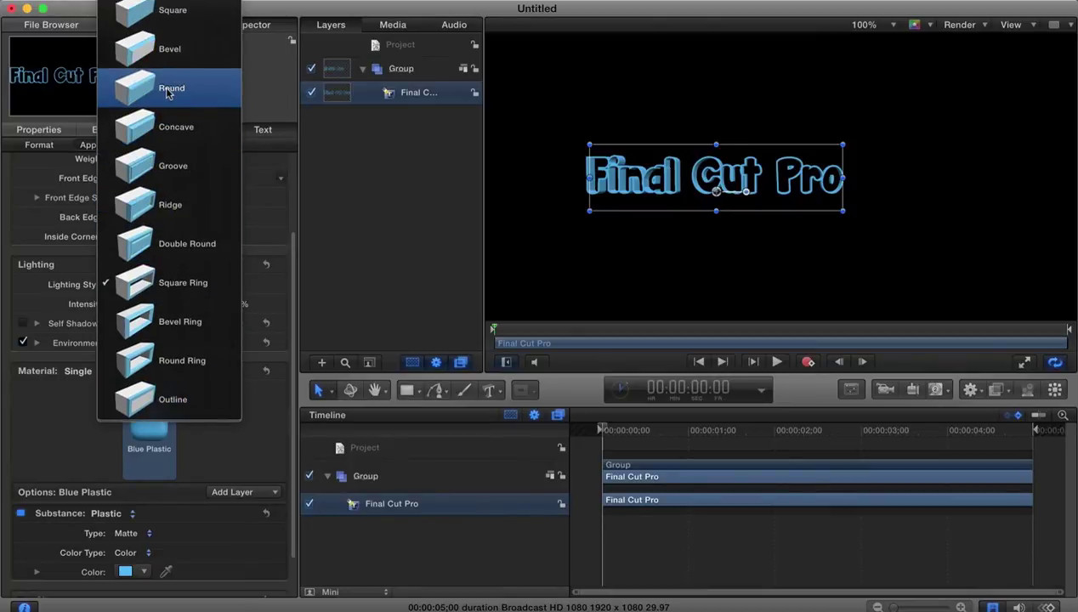
click(167, 90)
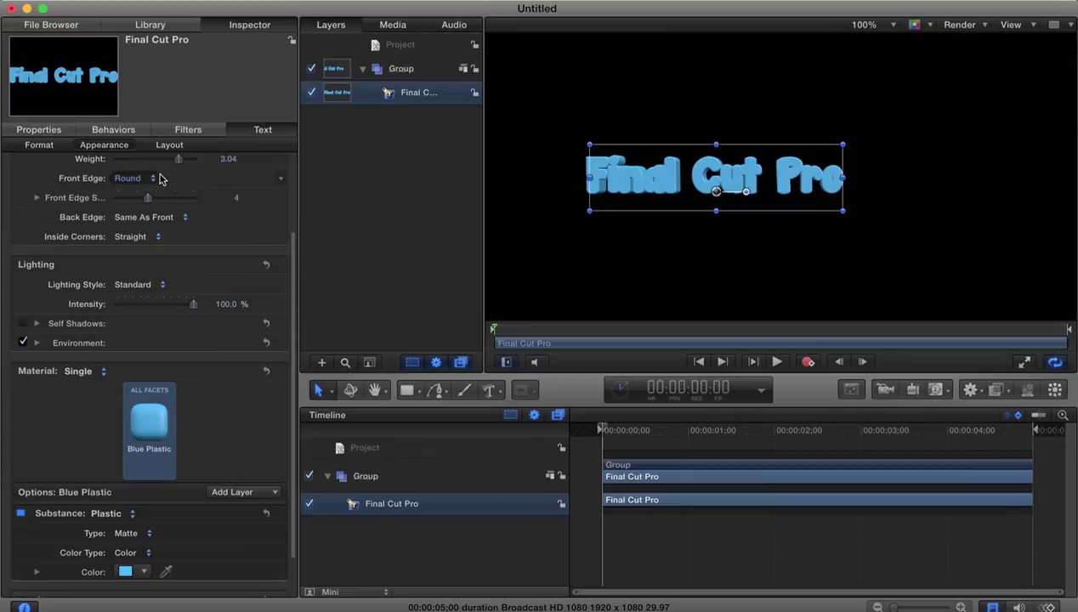
scroll(174, 198, up, 4)
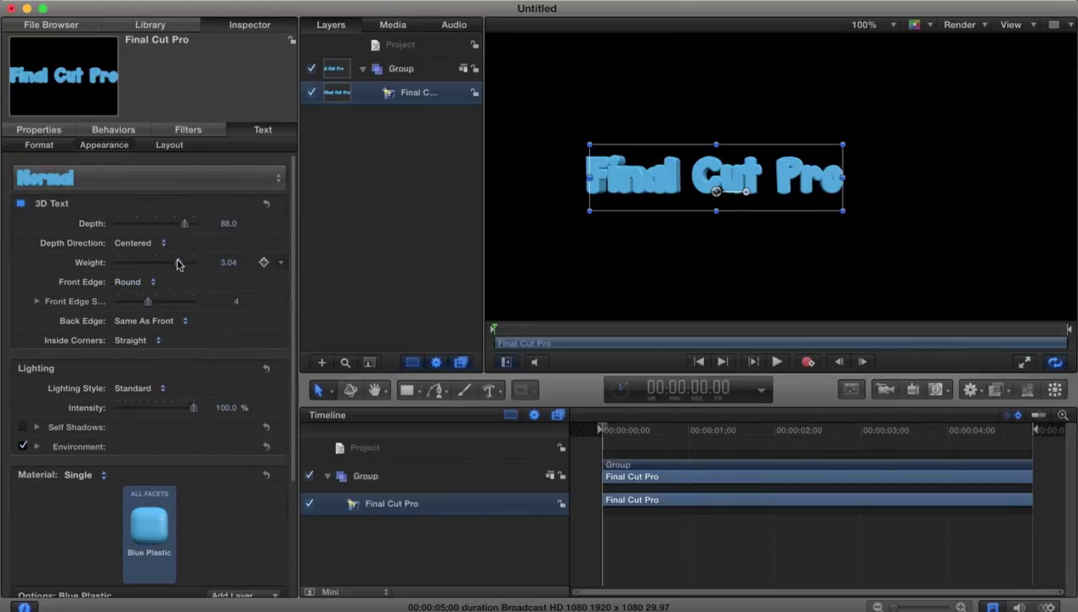
drag(176, 263, 147, 263)
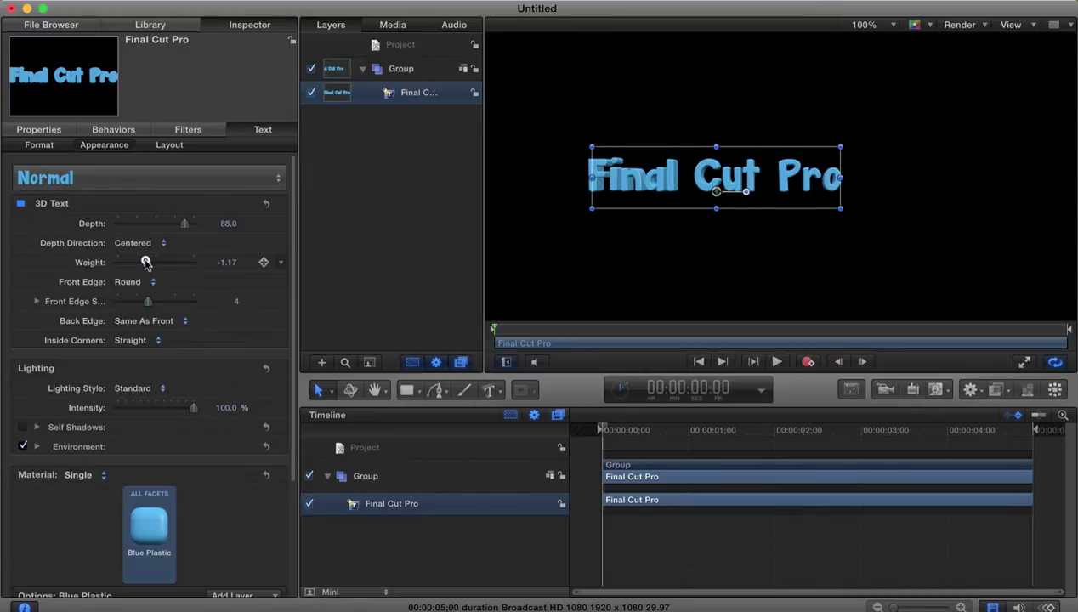
click(795, 265)
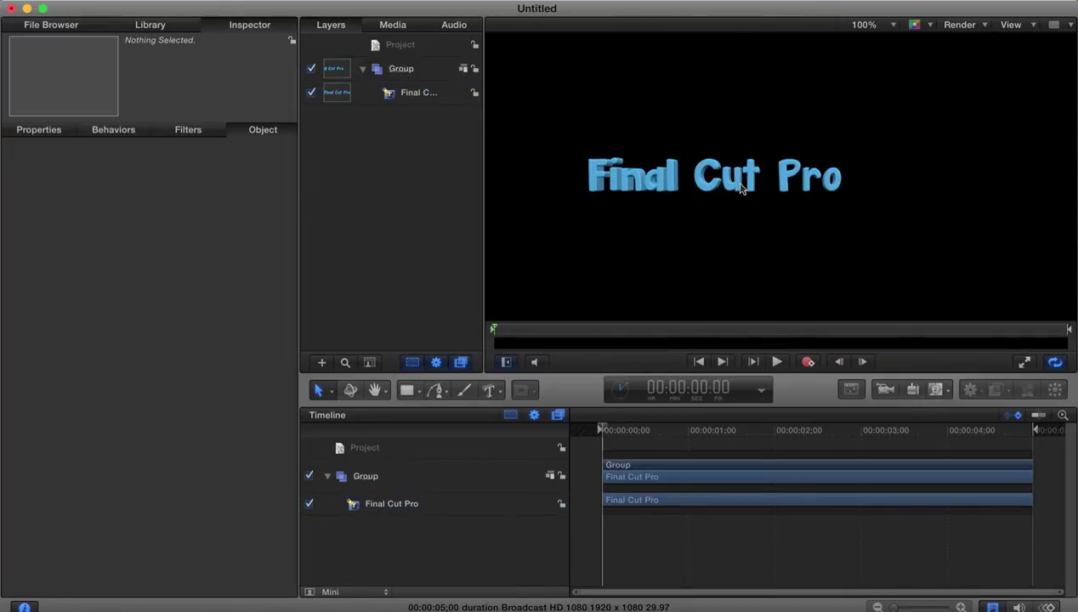
Select the title and rotate it to X -16°, Y 11°, Z 10°.
scroll(740, 187, up, 5)
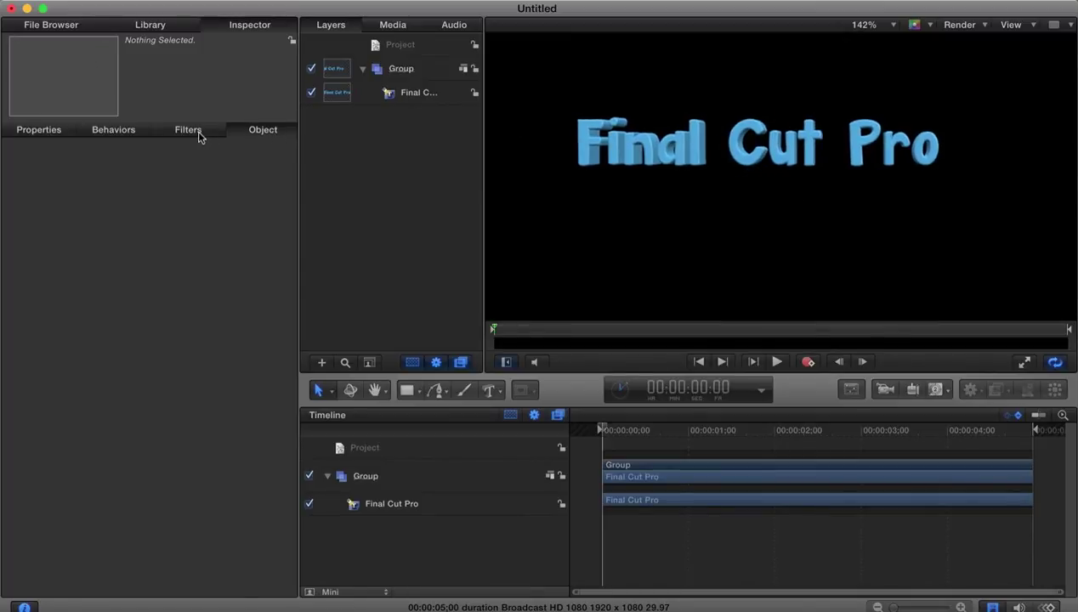
click(41, 130)
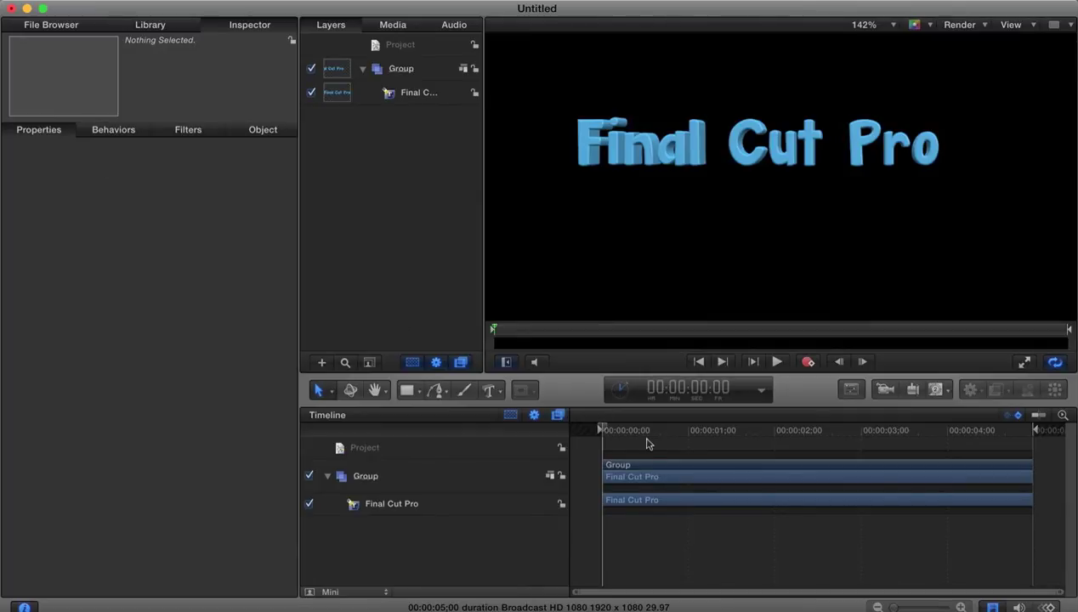
click(699, 153)
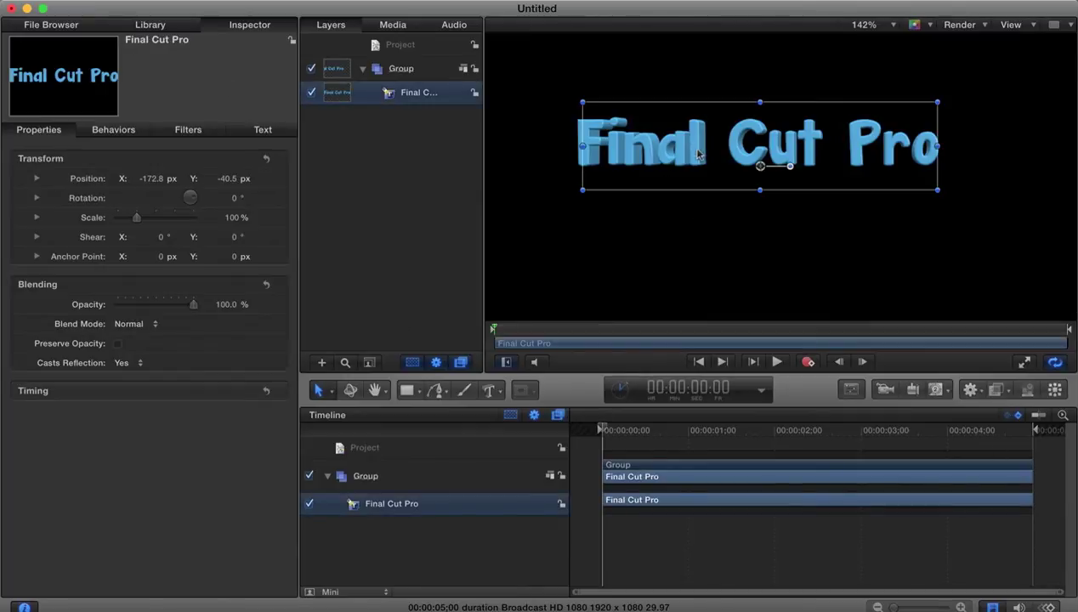
click(37, 199)
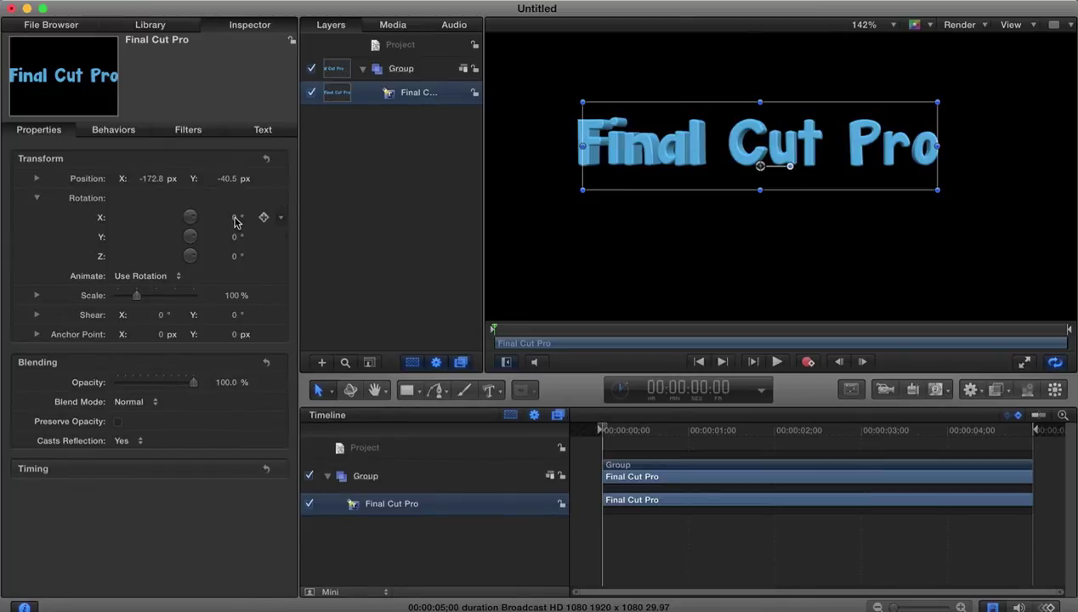
drag(236, 219, 235, 256)
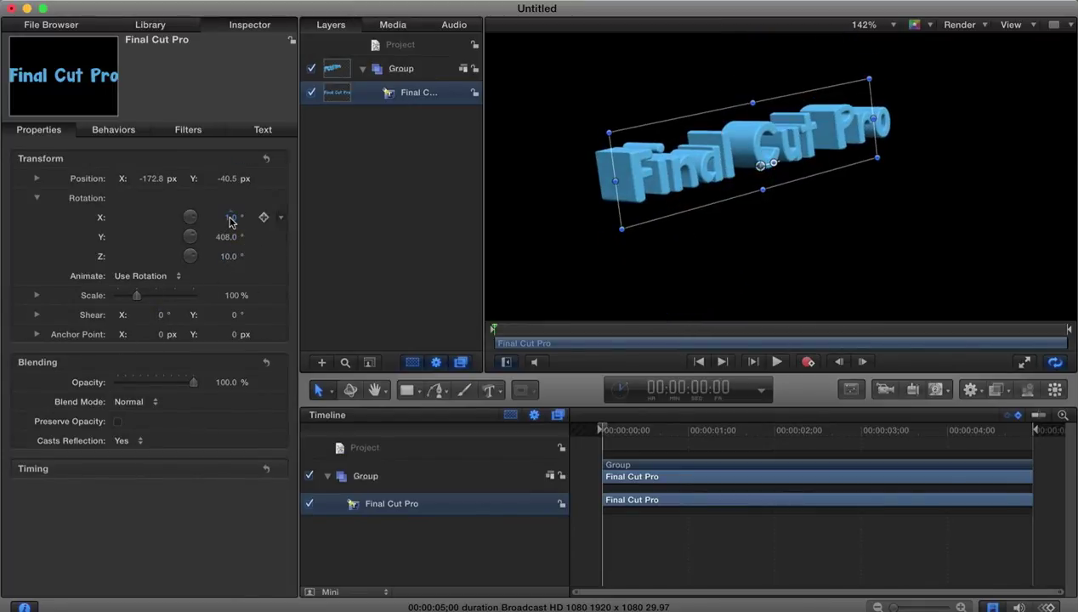
drag(229, 219, 226, 237)
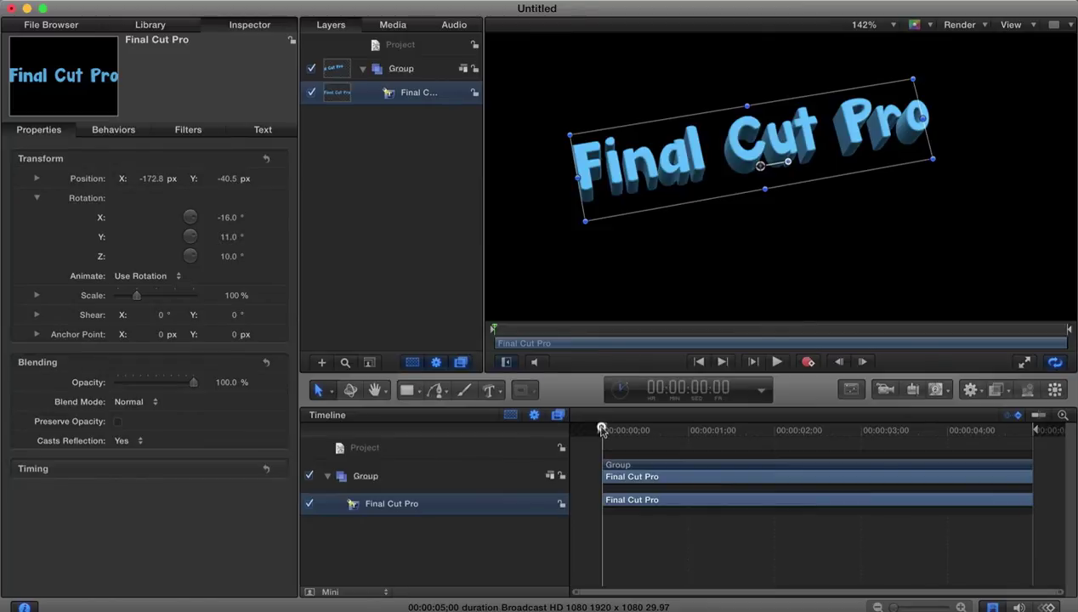
Keyframe rotation from the start pose at frame 0 to X 12°, Y 357° at one second.
drag(601, 428, 558, 417)
click(809, 362)
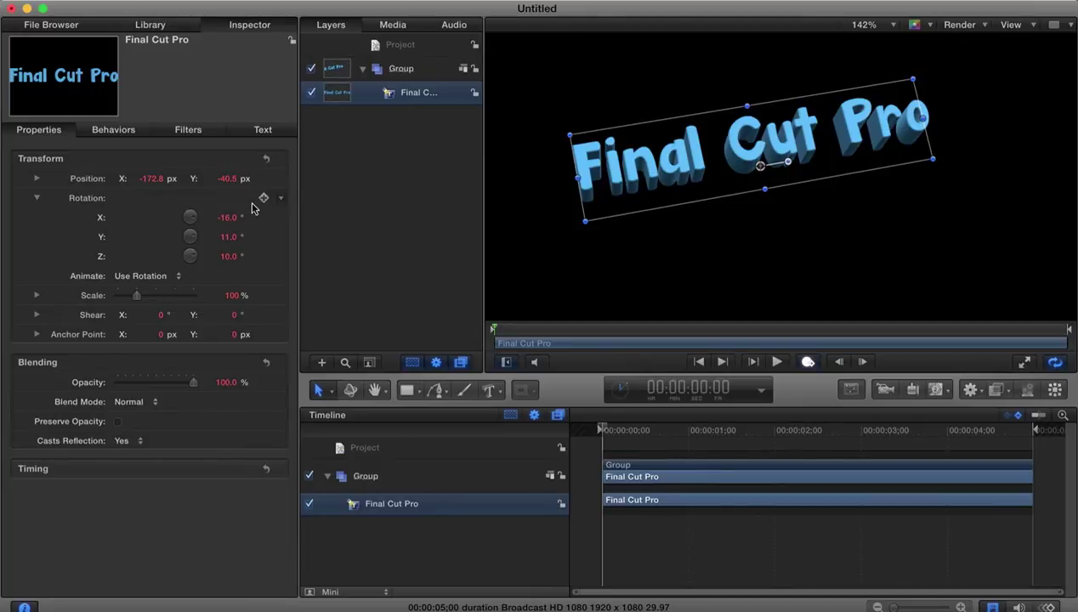
click(263, 198)
drag(602, 431, 689, 432)
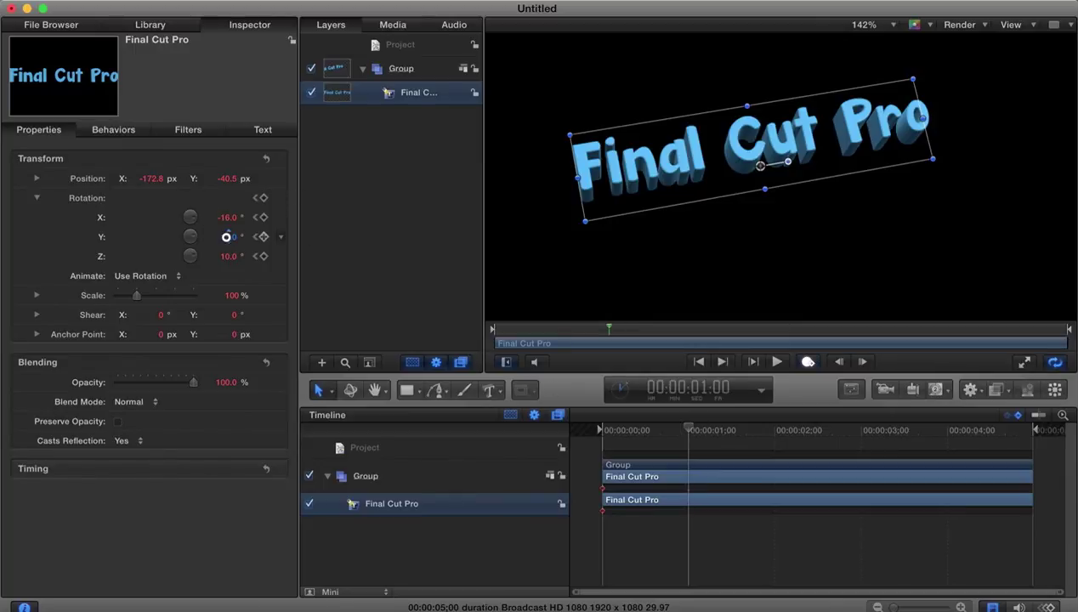
drag(226, 237, 226, 219)
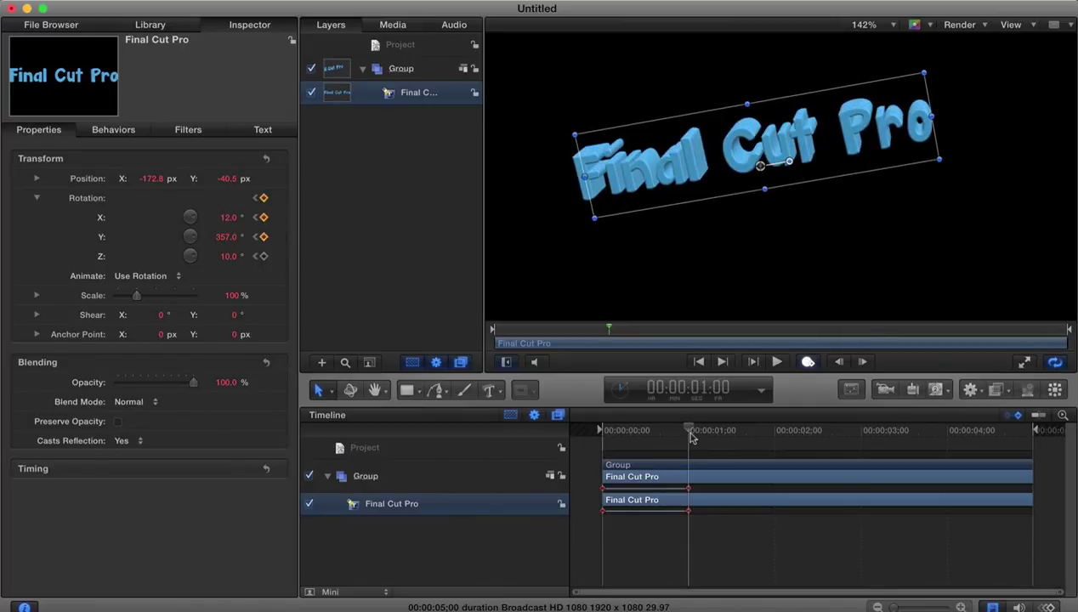
click(807, 361)
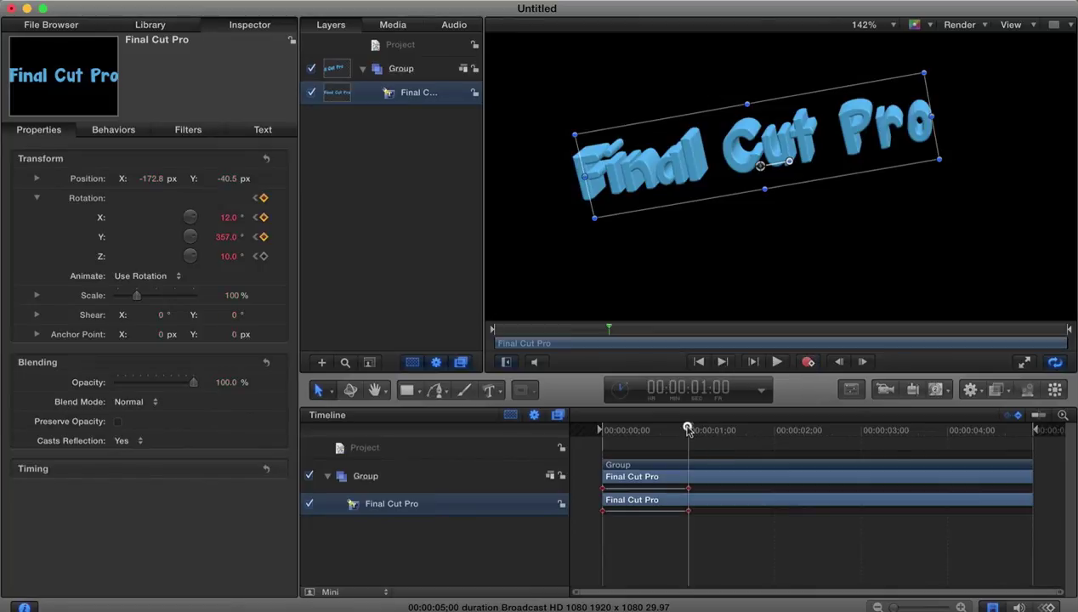
Rewind to the start and play back the spin animation.
drag(687, 429, 574, 425)
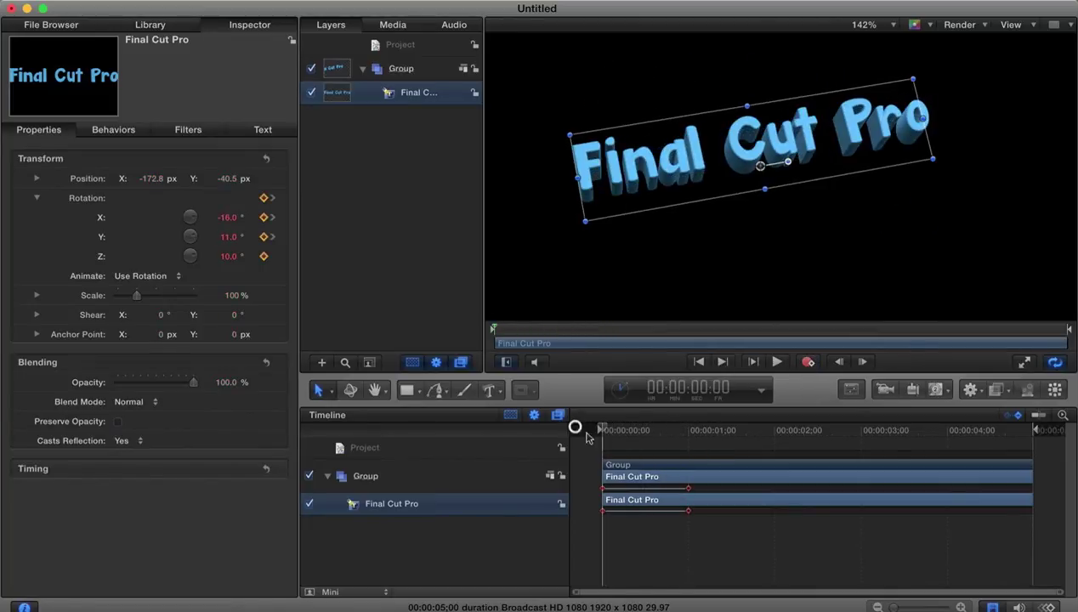
click(776, 363)
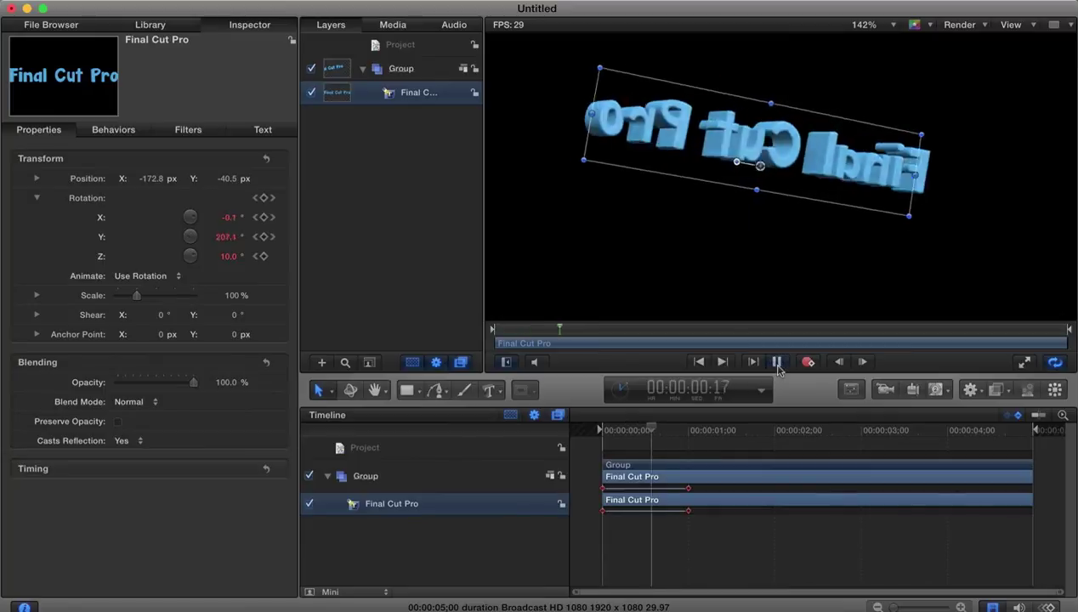
click(777, 363)
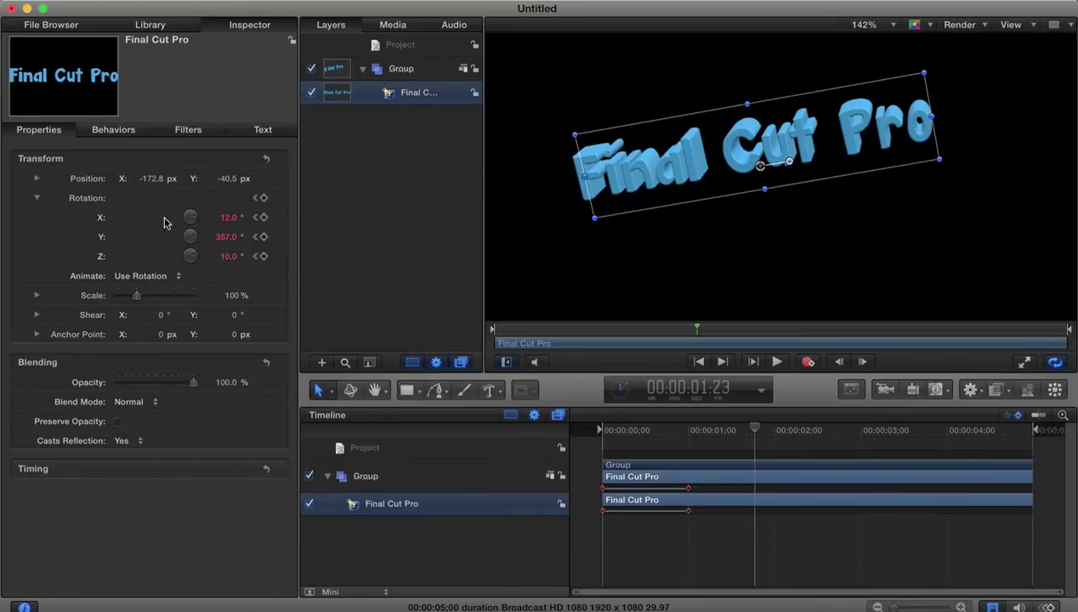
At frame 0, set Position Y to -33.5 and Z to -3517 px, then record a start keyframe.
click(36, 178)
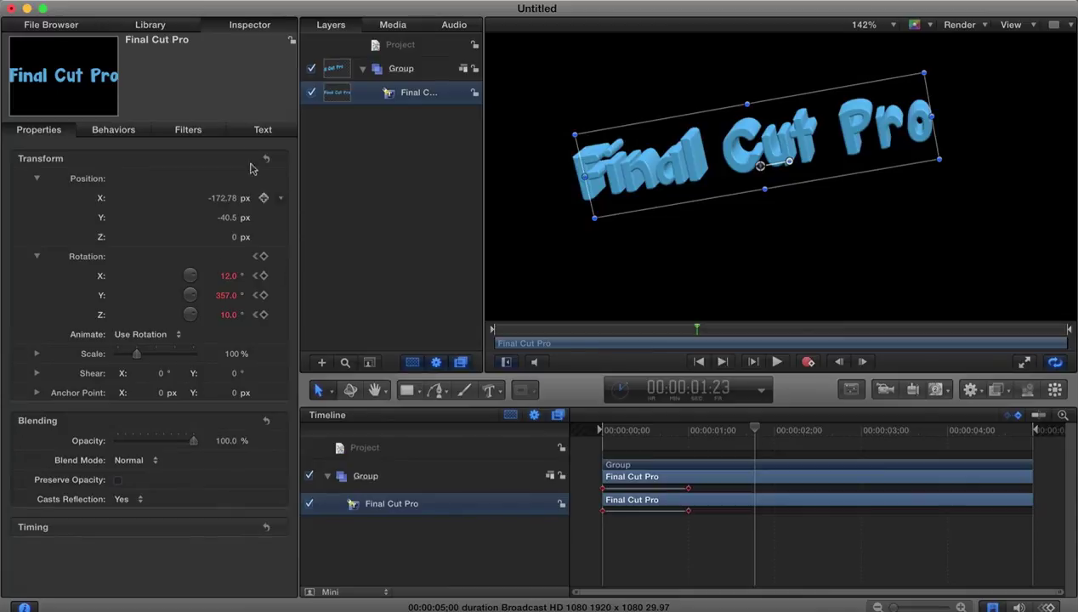
mouse_move(226, 219)
mouse_down()
mouse_move(213, 219)
mouse_move(234, 238)
mouse_up()
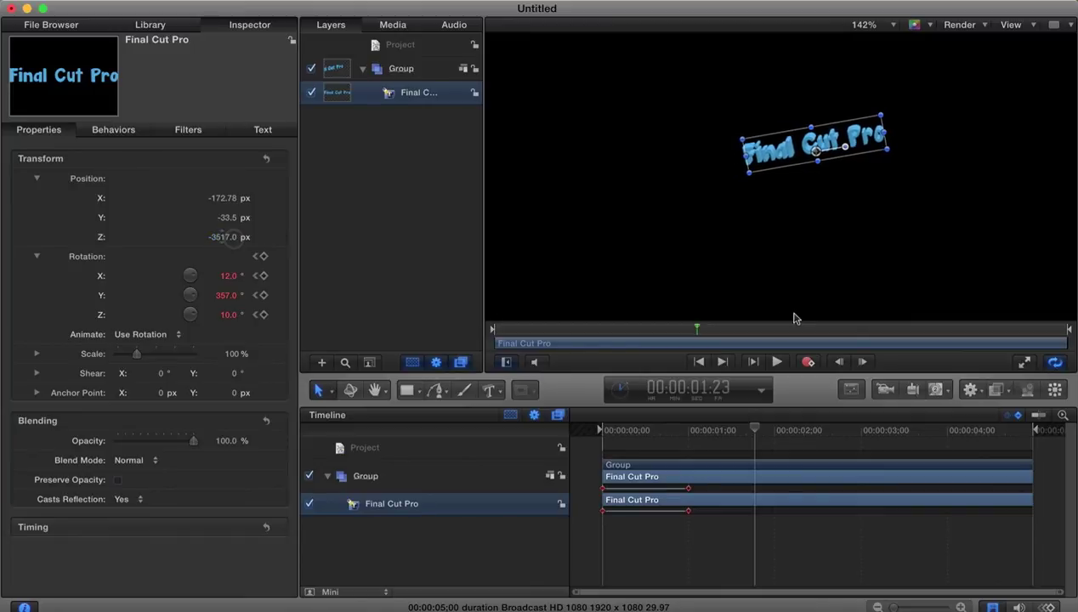
drag(752, 428, 552, 421)
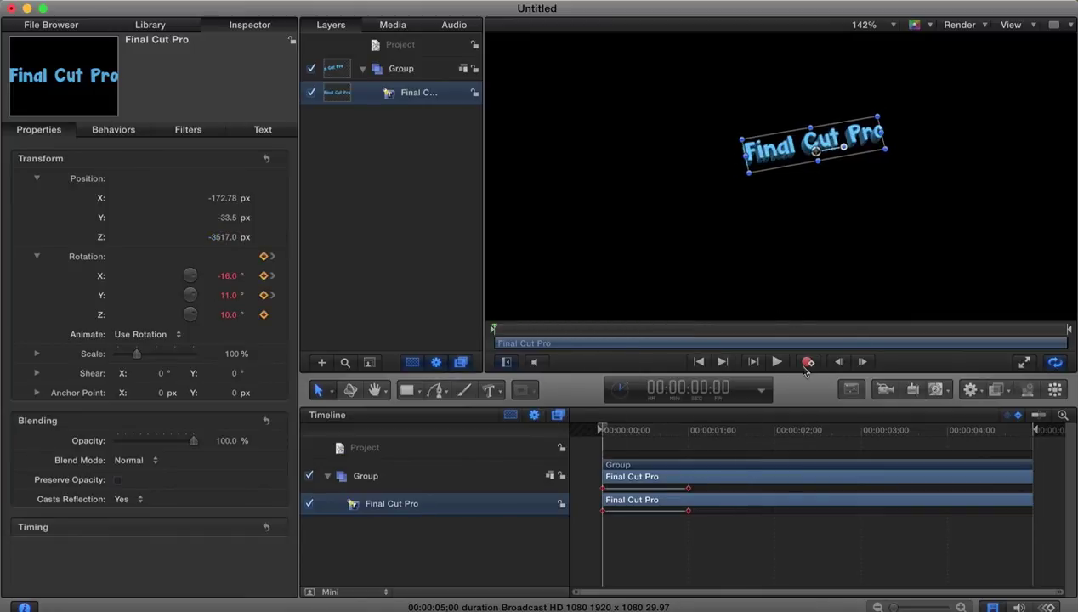
click(808, 362)
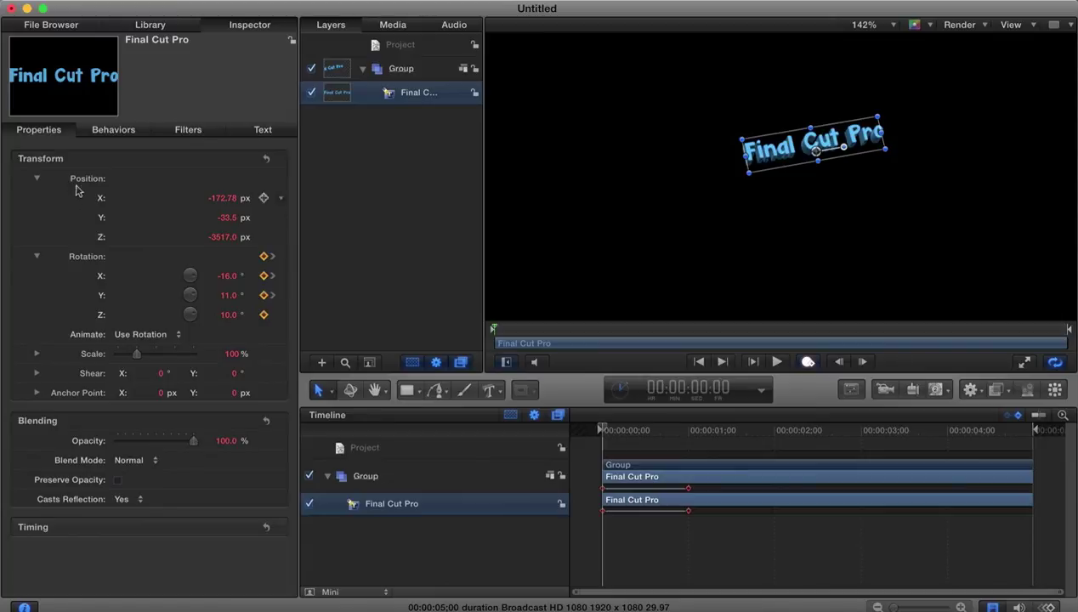
click(263, 181)
At 1:10, set Position Z to 347 px, then rewind and play the fly-in.
drag(605, 431, 690, 437)
mouse_move(689, 437)
mouse_down()
mouse_move(775, 438)
mouse_move(717, 435)
mouse_up()
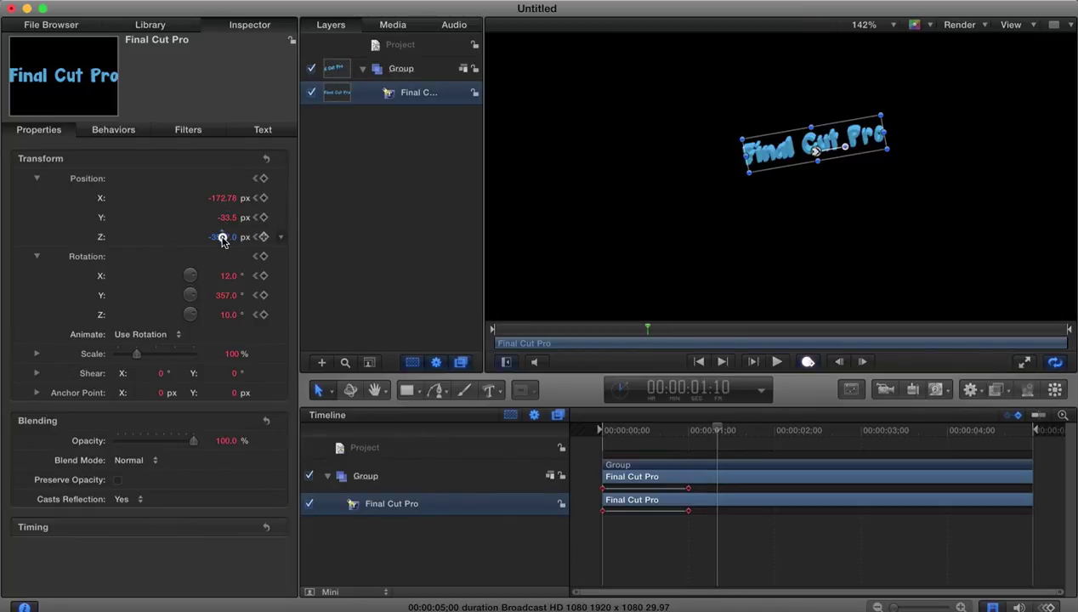
drag(222, 240, 221, 237)
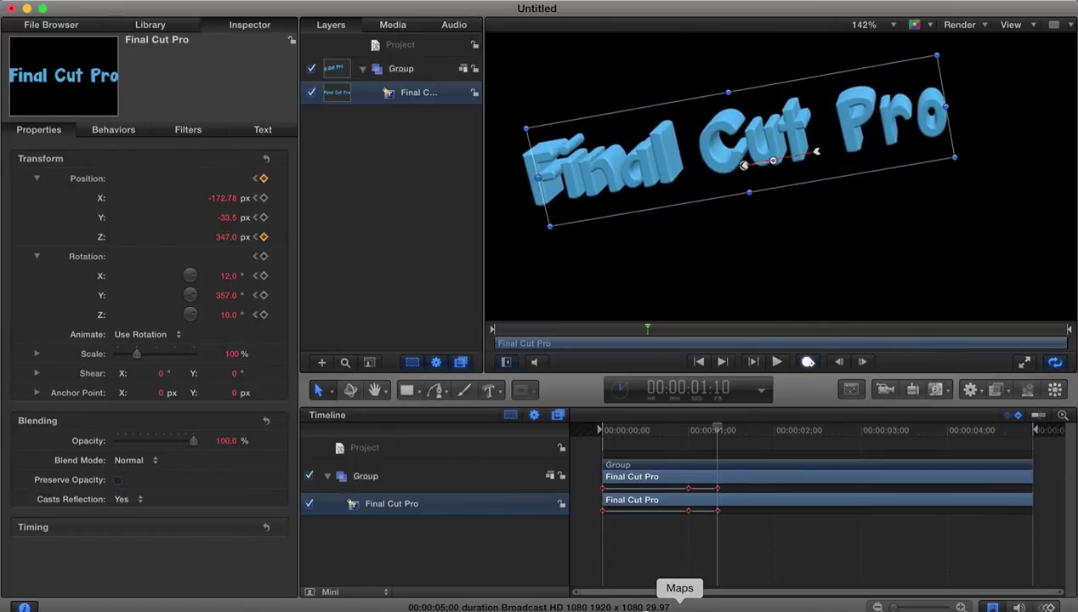
drag(717, 429, 532, 421)
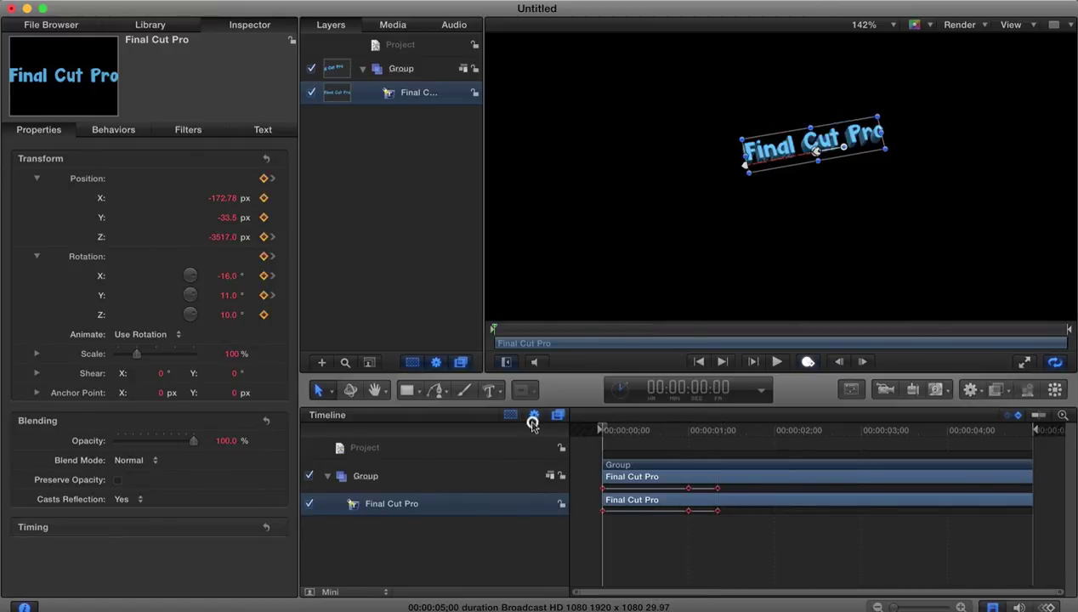
click(809, 361)
click(777, 363)
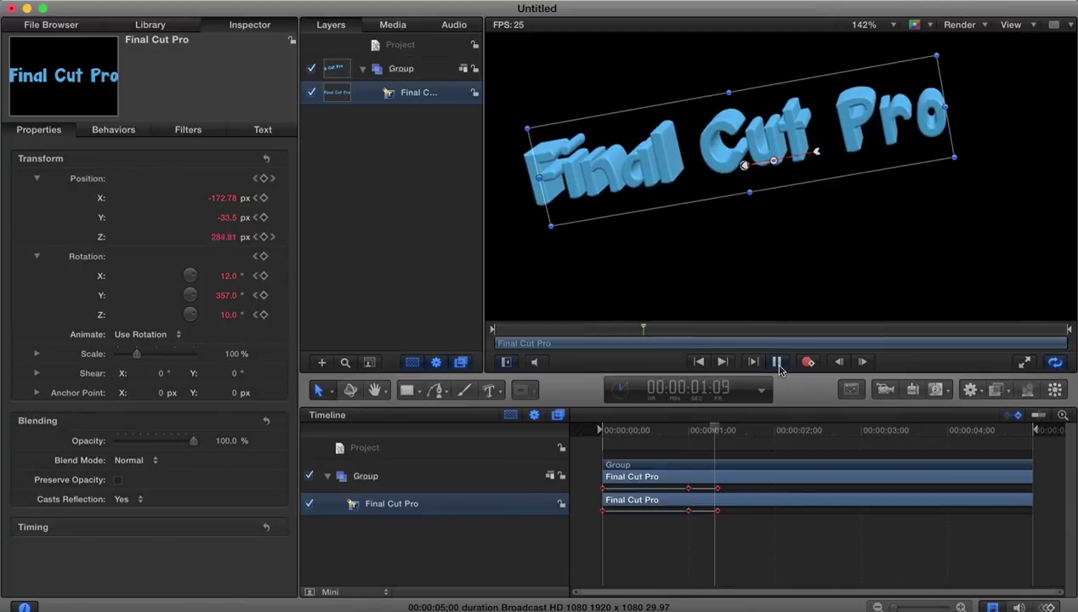
Pause playback and scroll the Text inspector to the Standard lighting and Blue Plastic material settings.
click(778, 364)
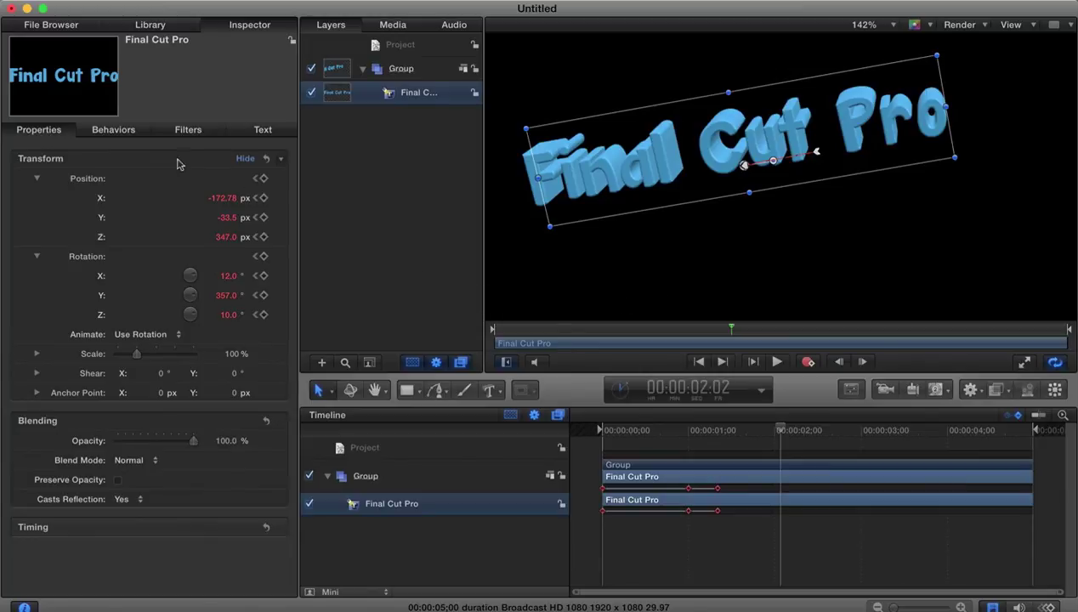
click(264, 131)
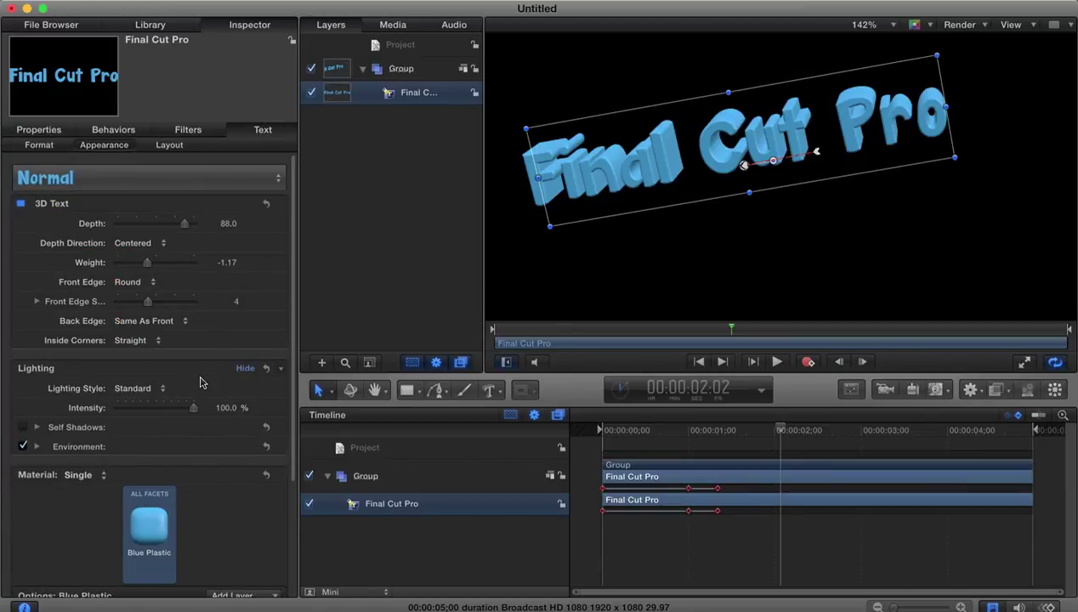
scroll(204, 380, down, 5)
mouse_move(169, 376)
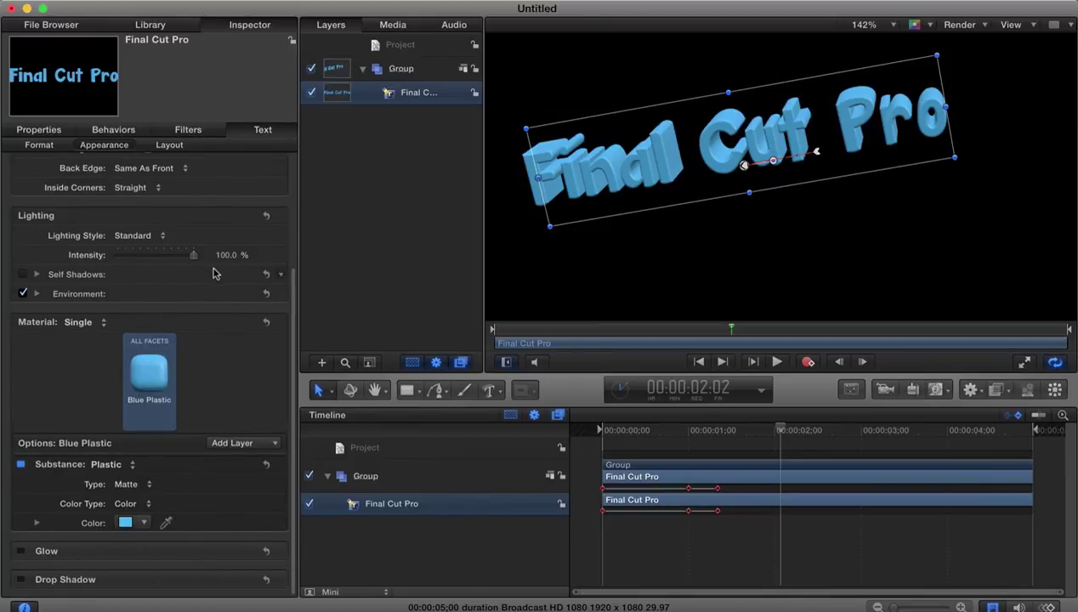
mouse_move(78, 327)
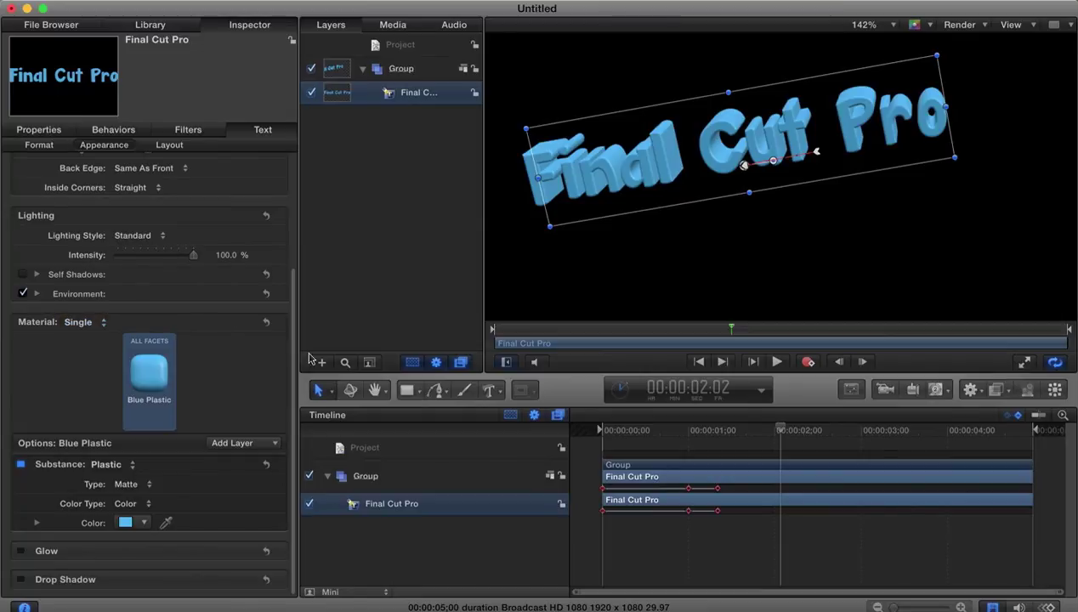